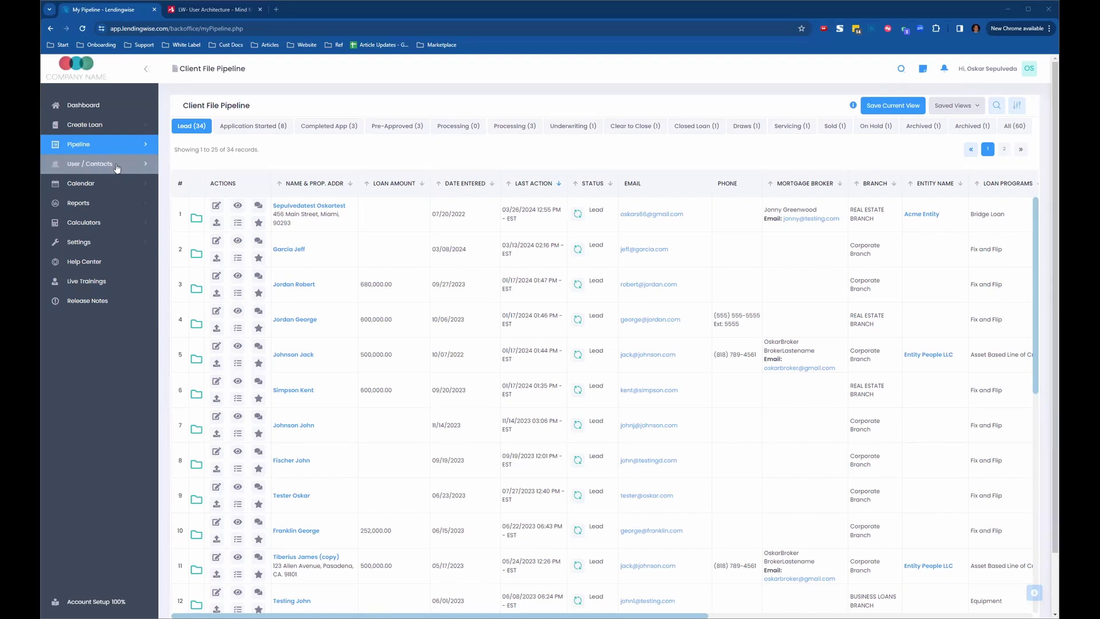
# Step: Show the User / Contacts categories and switch to the Mindomo user architecture map to examine the back office and branch structure
pyautogui.click(117, 166)
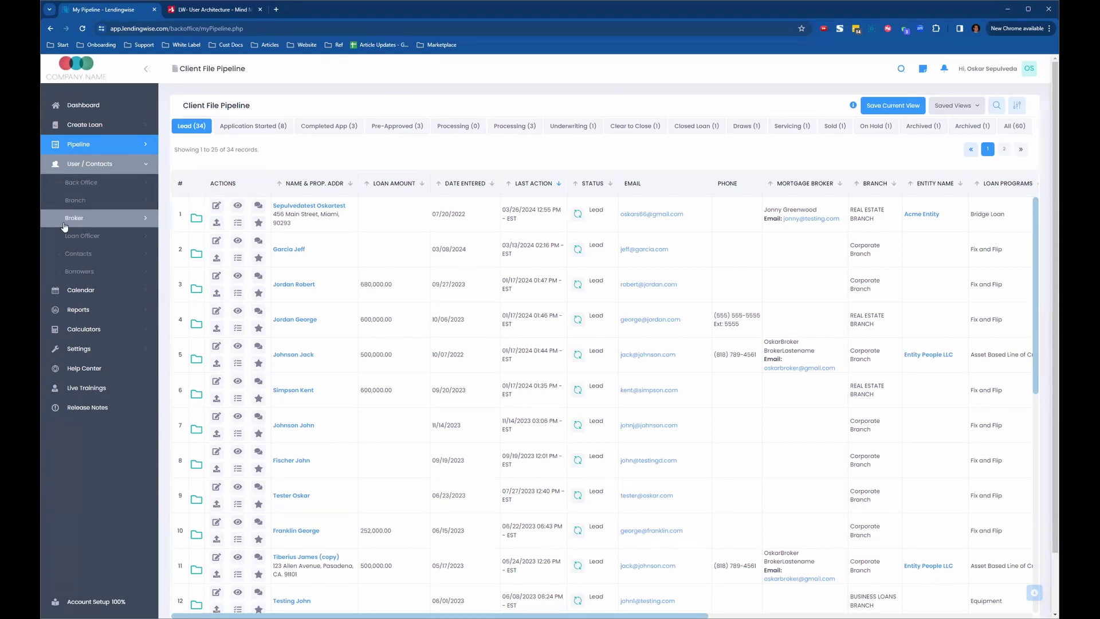
pyautogui.click(202, 12)
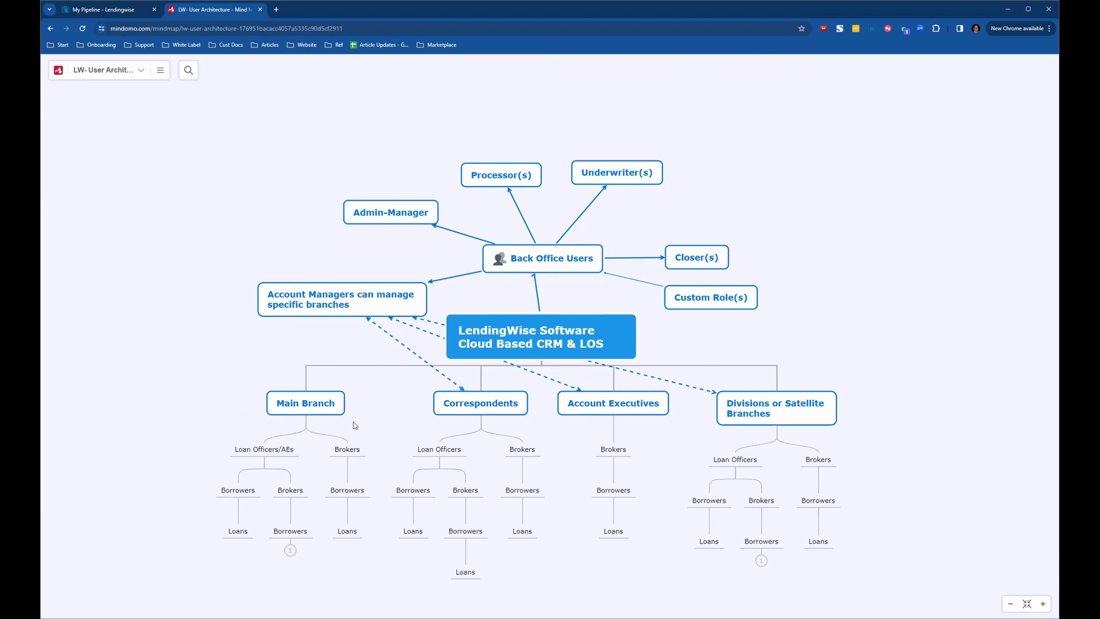
pyautogui.moveTo(303, 417)
# Step: Compare the Branch options under User / Contacts in LendingWise with the branch hierarchy in the Mindomo user architecture map
pyautogui.hotkey('ctrl', '1')
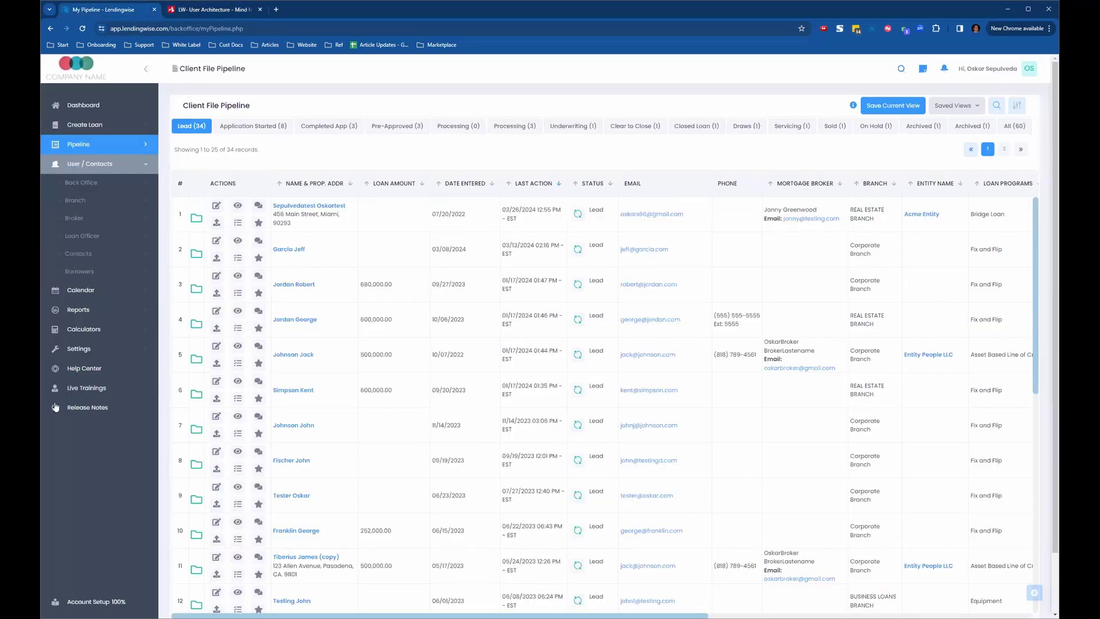
pyautogui.click(107, 202)
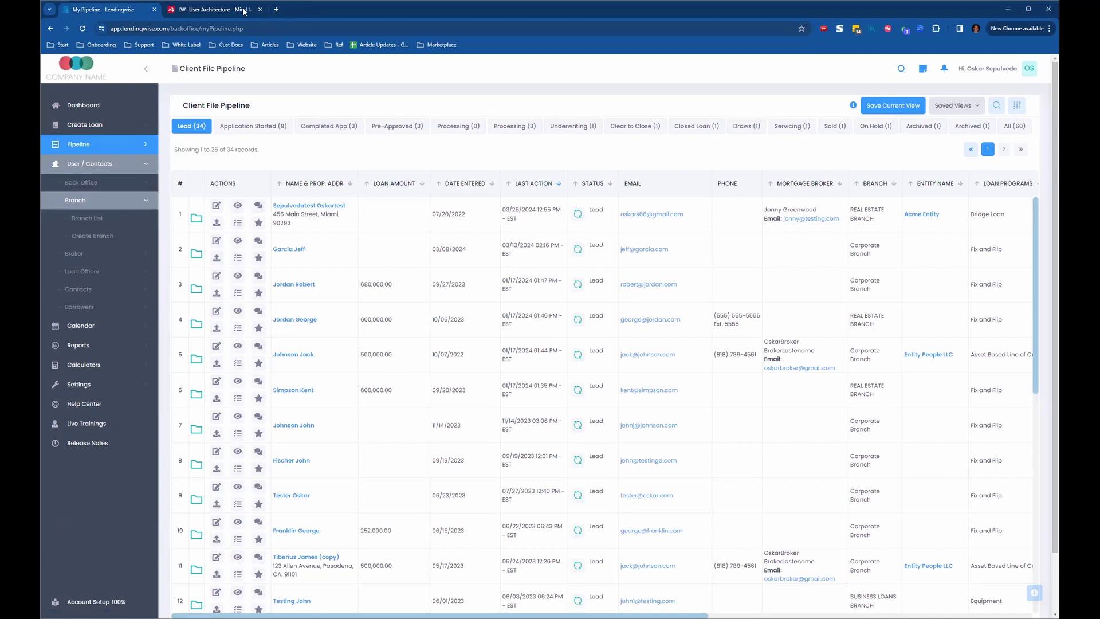
pyautogui.click(215, 9)
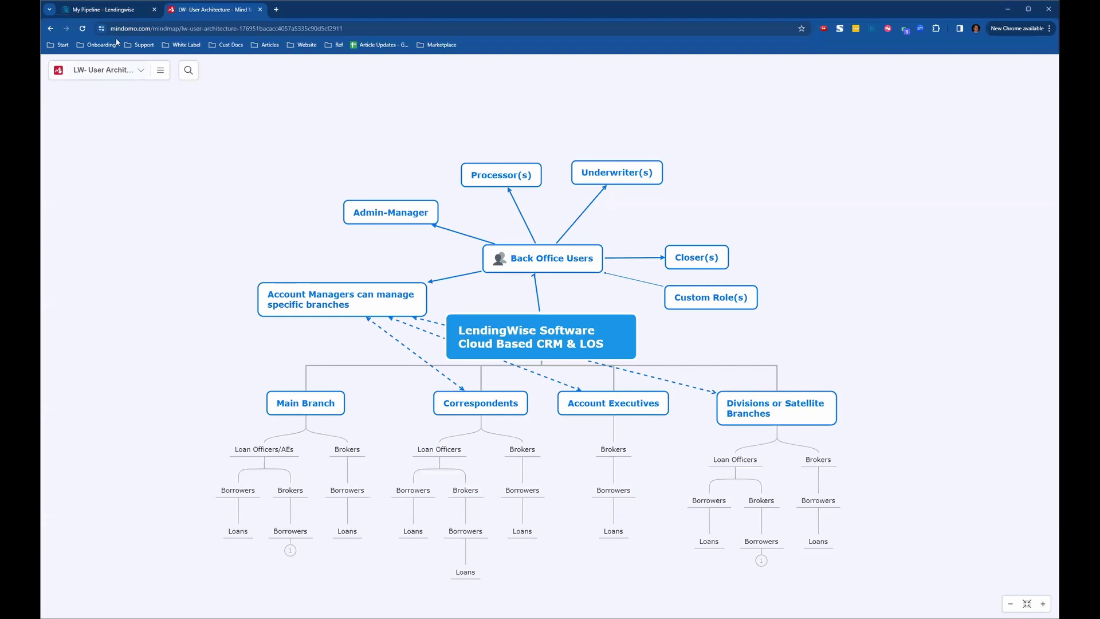
pyautogui.click(112, 11)
pyautogui.click(89, 201)
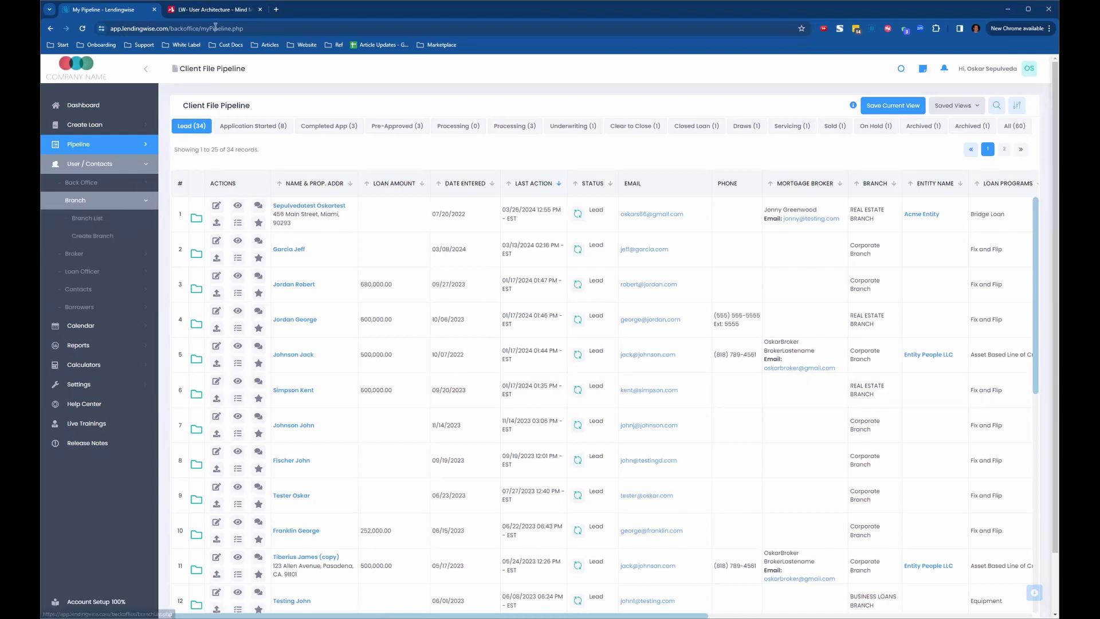
pyautogui.hotkey('ctrl', 'Tab')
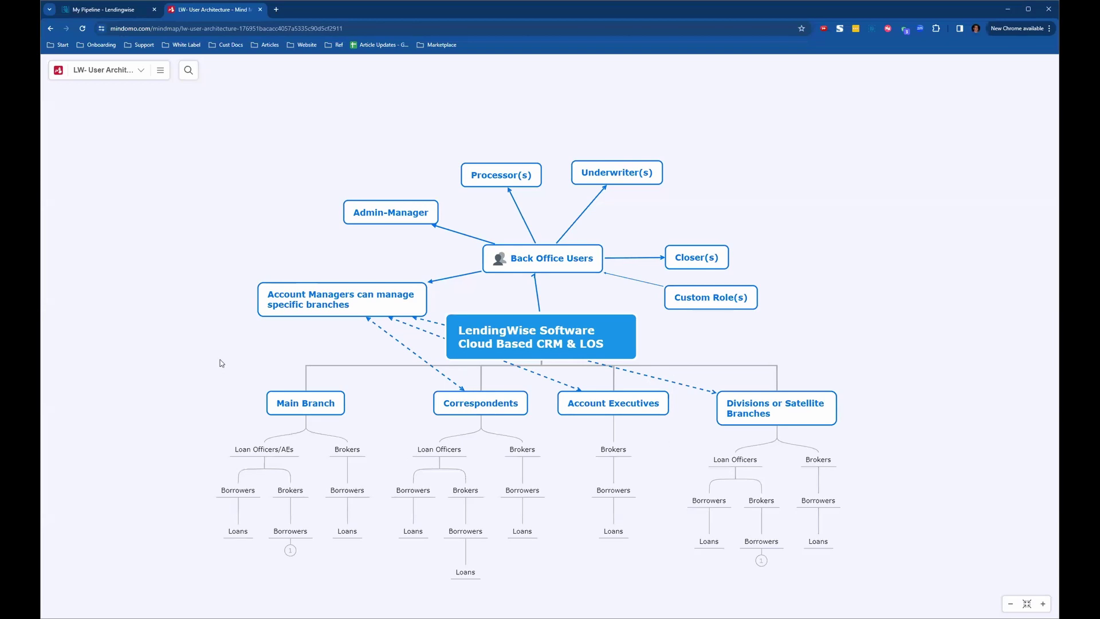
# Step: Return to LendingWise, collapse the Branch options and look over the Create Loan options
pyautogui.click(111, 8)
pyautogui.click(95, 201)
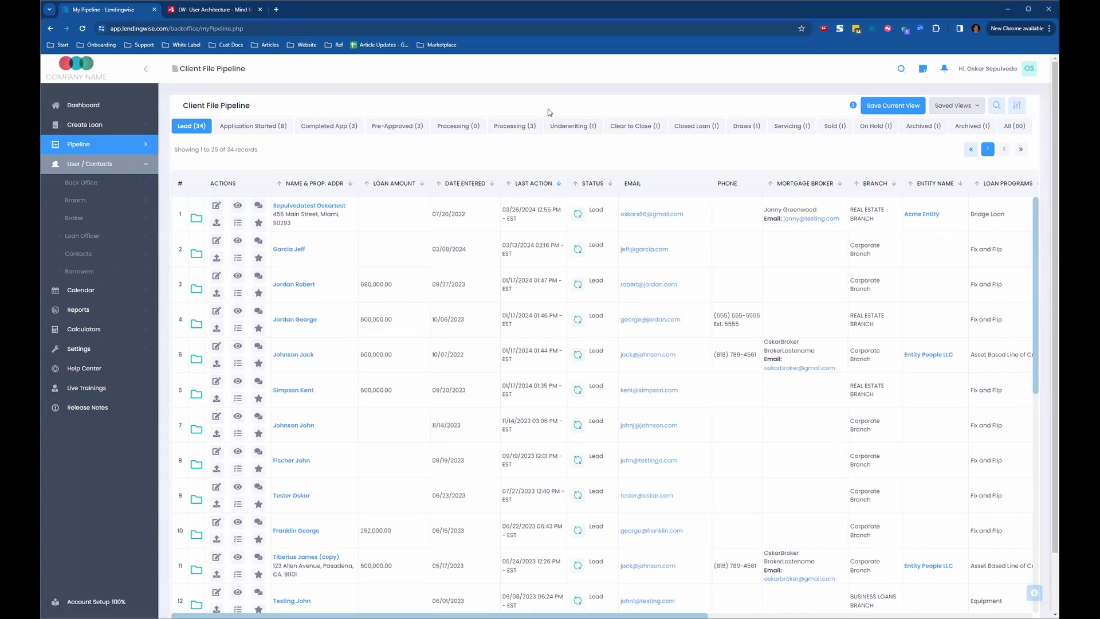
pyautogui.click(117, 127)
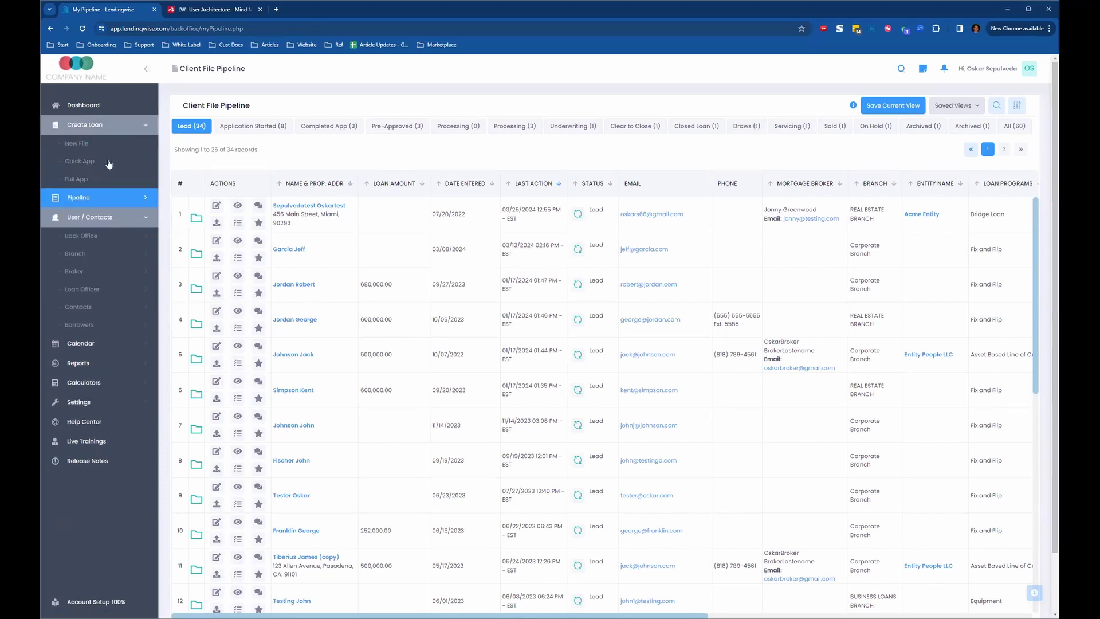
pyautogui.click(117, 127)
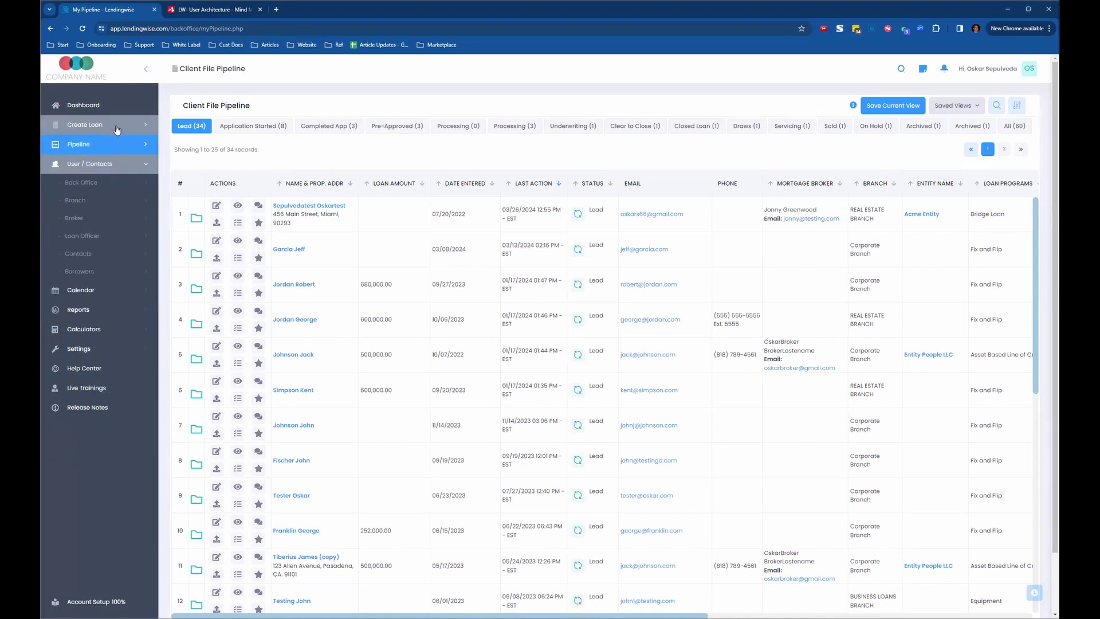
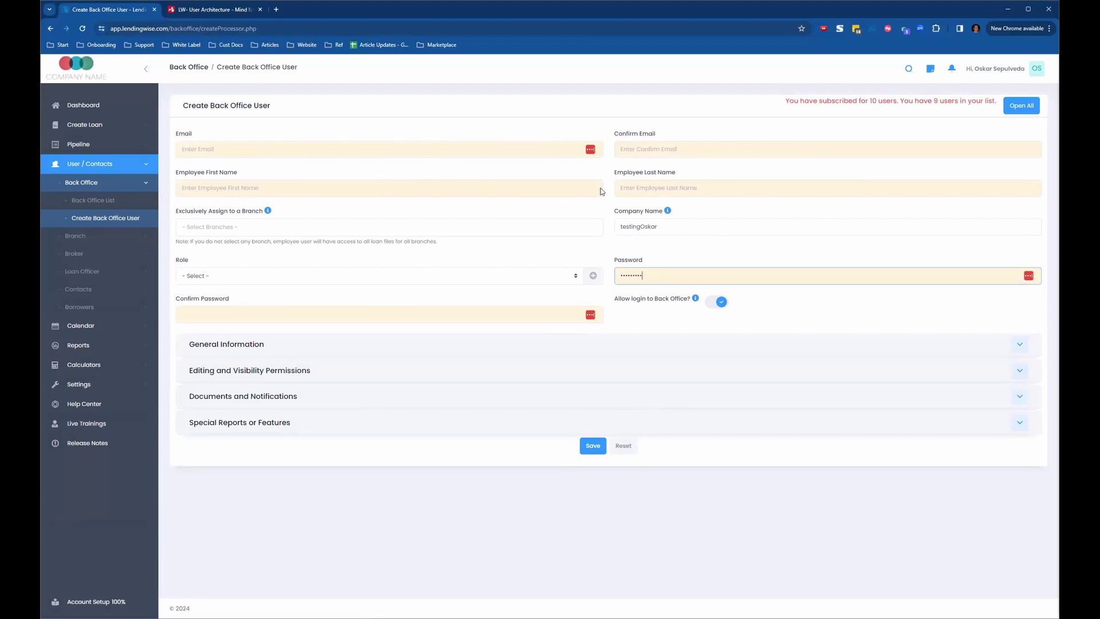
# Step: Review the branches available for exclusive assignment in the Create Back Office User form without selecting one
pyautogui.click(269, 227)
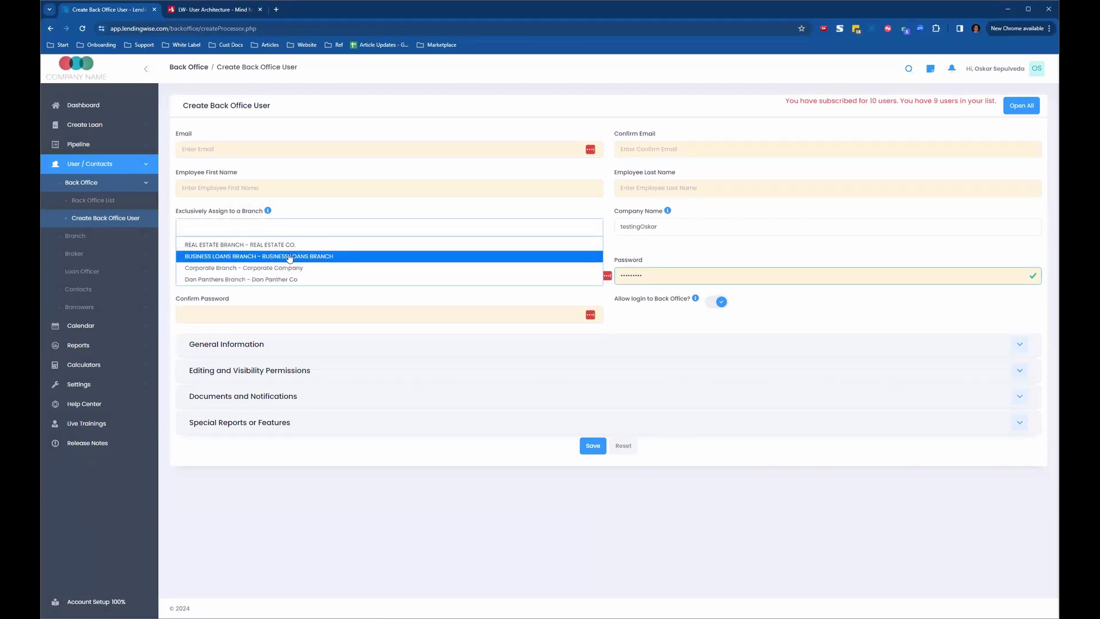
pyautogui.click(325, 208)
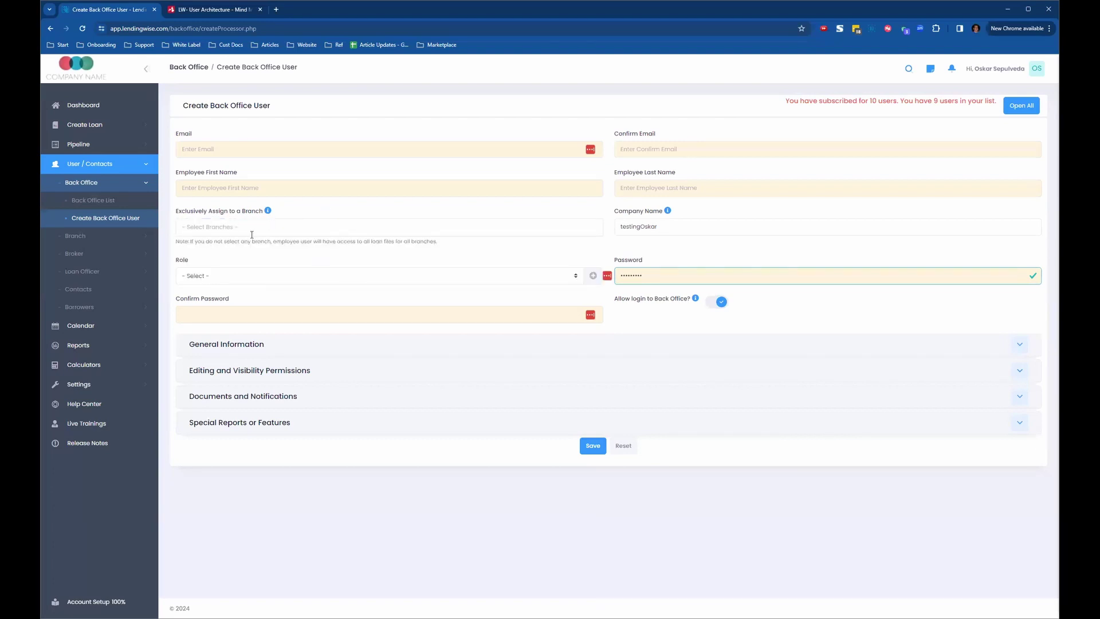
pyautogui.click(215, 225)
pyautogui.click(307, 224)
pyautogui.click(386, 225)
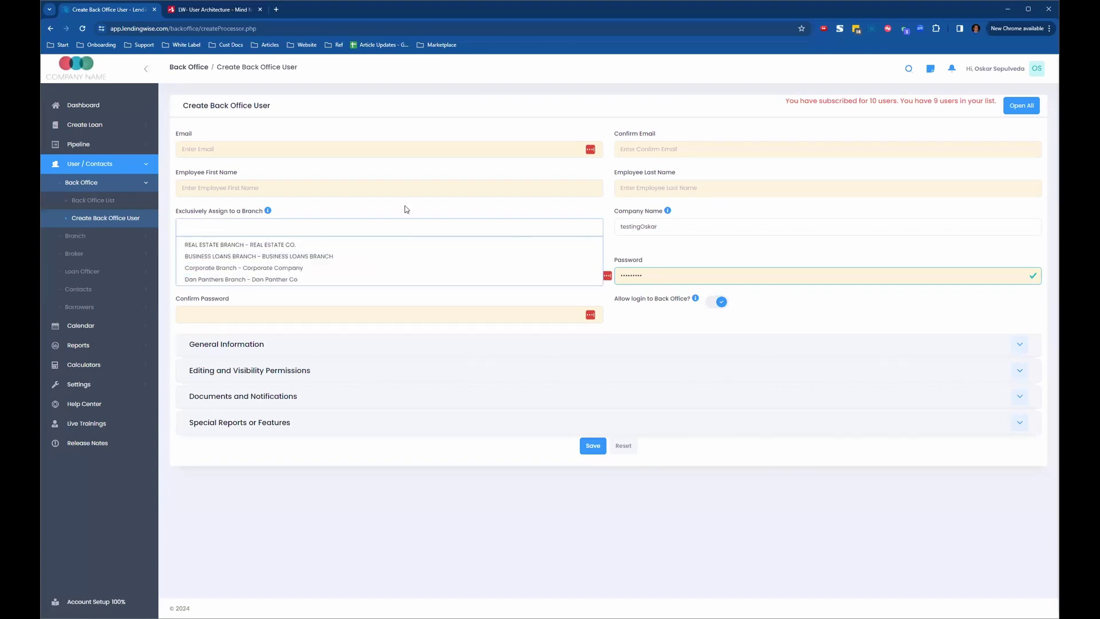
pyautogui.click(271, 229)
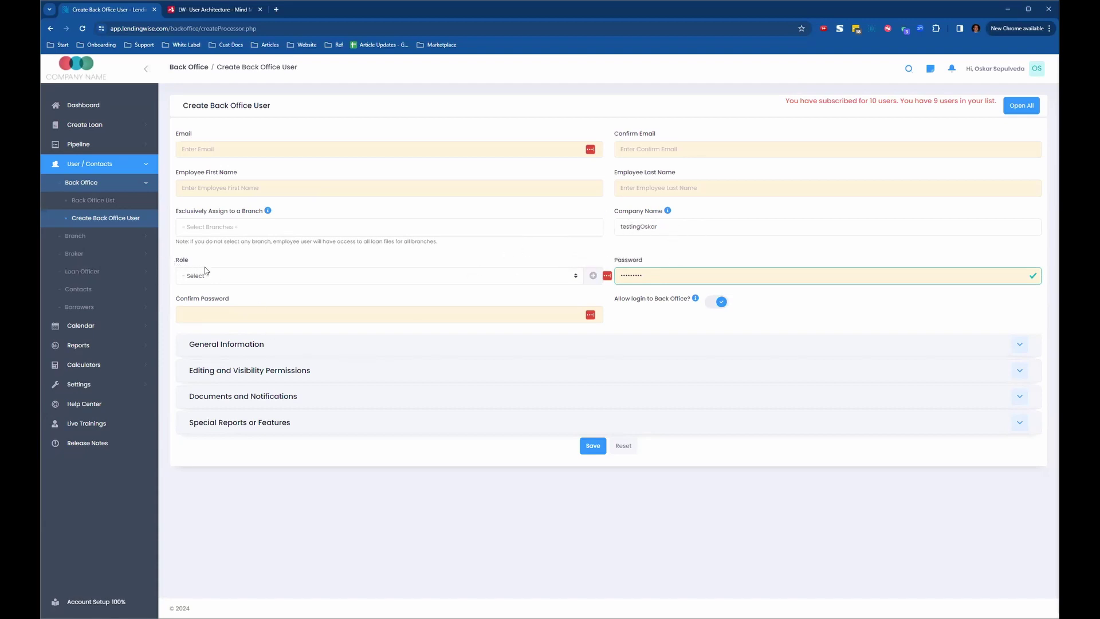
# Step: Review the roles available for the back office user and the Add User Role form, leaving both without changes
pyautogui.click(542, 279)
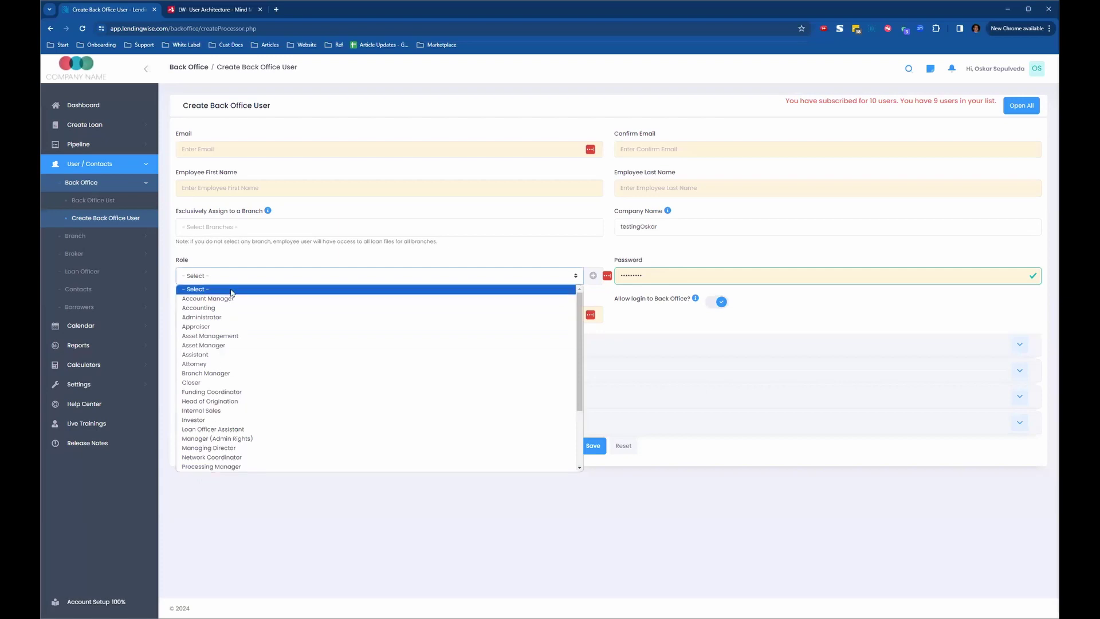
pyautogui.moveTo(579, 303); pyautogui.dragTo(581, 368)
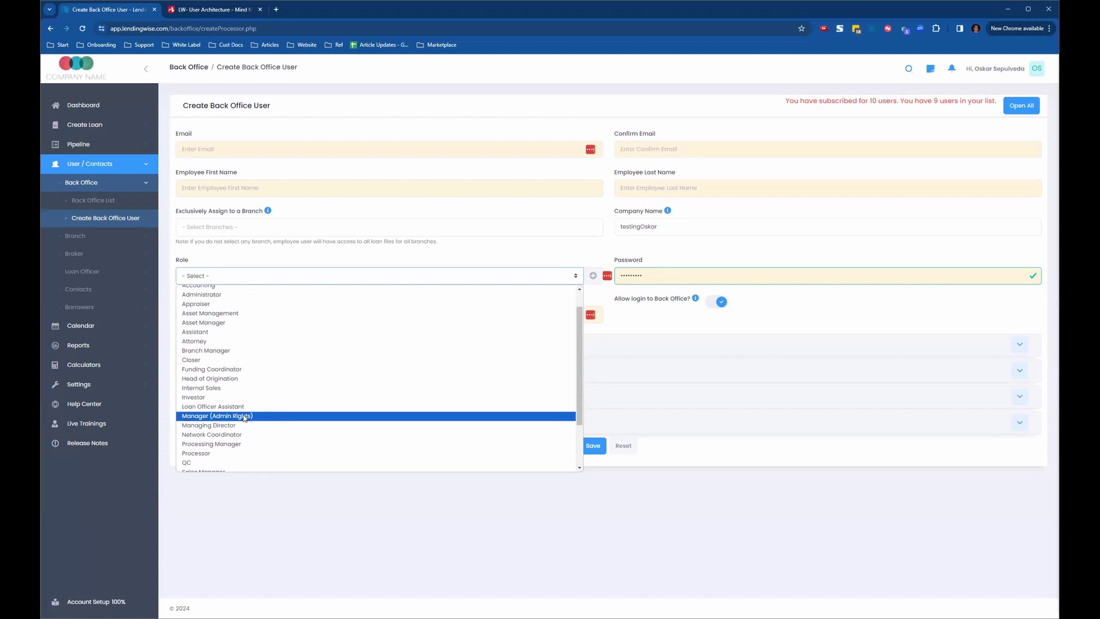
pyautogui.scroll(2, 258, 295)
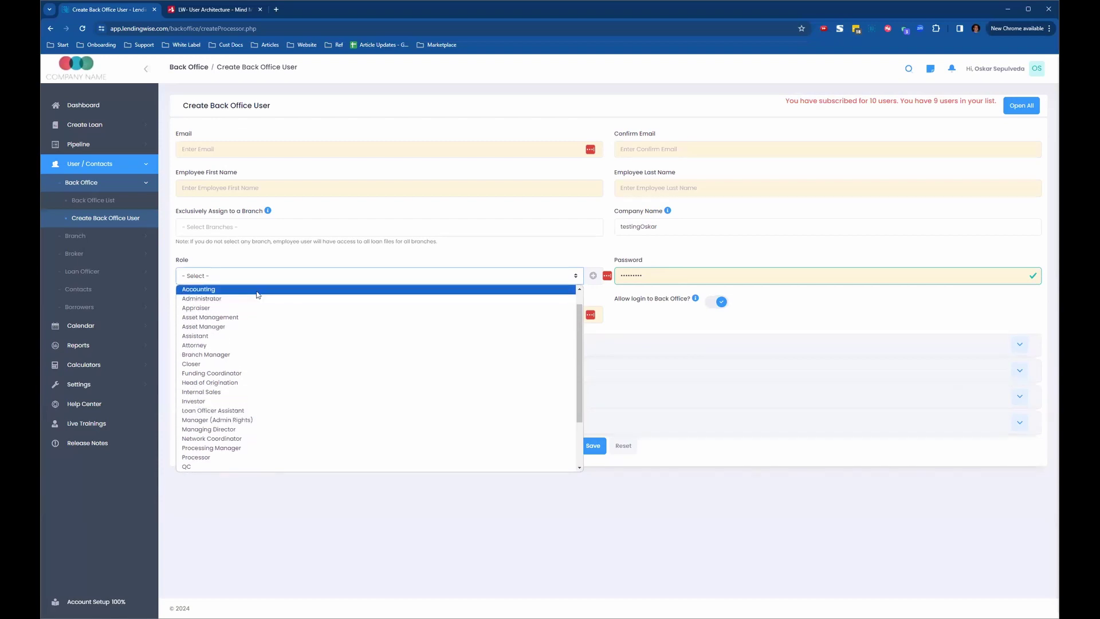
pyautogui.scroll(-3, 259, 401)
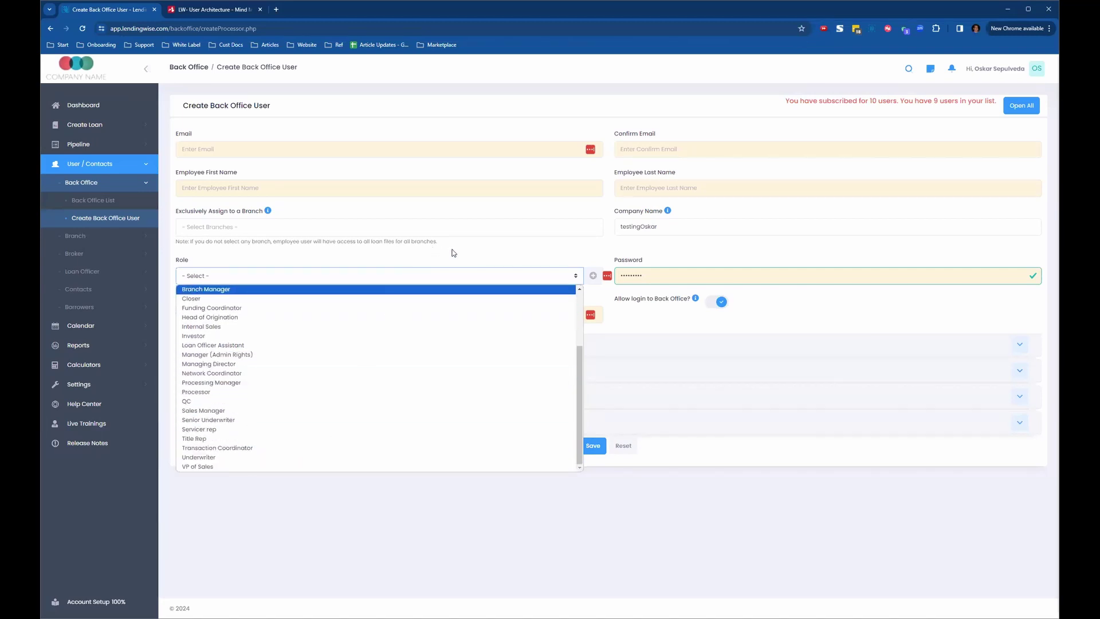
pyautogui.click(266, 264)
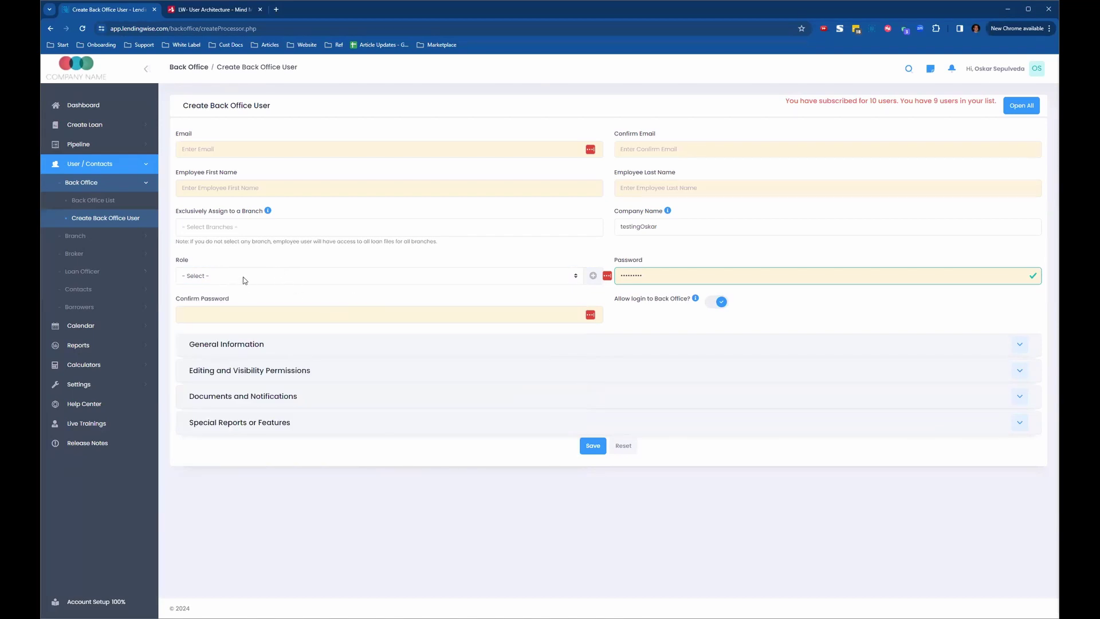
pyautogui.click(593, 277)
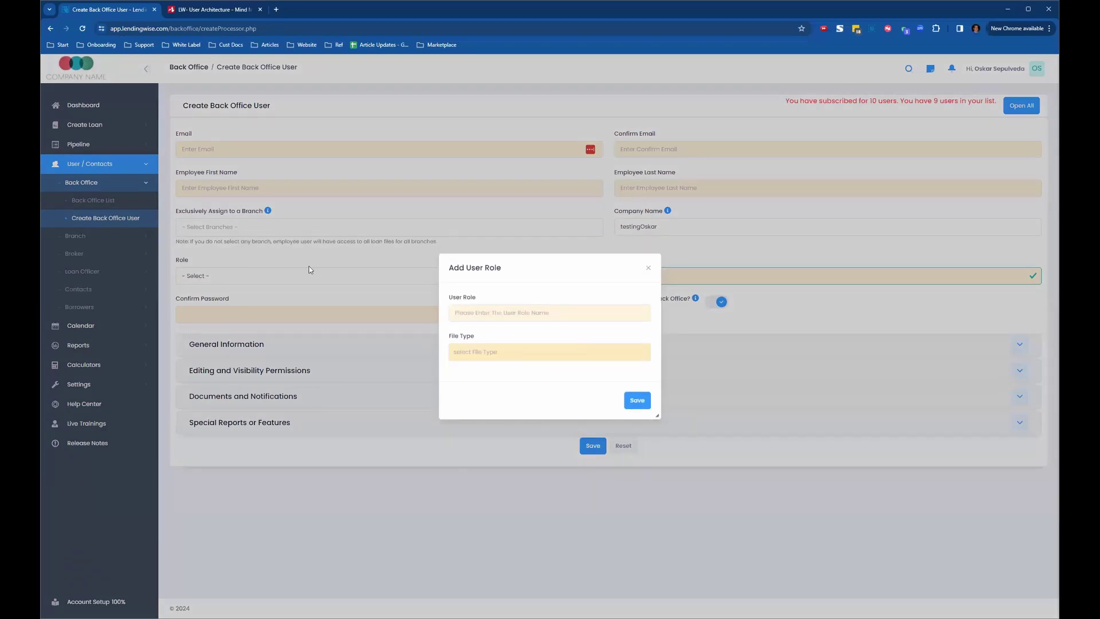
pyautogui.click(651, 268)
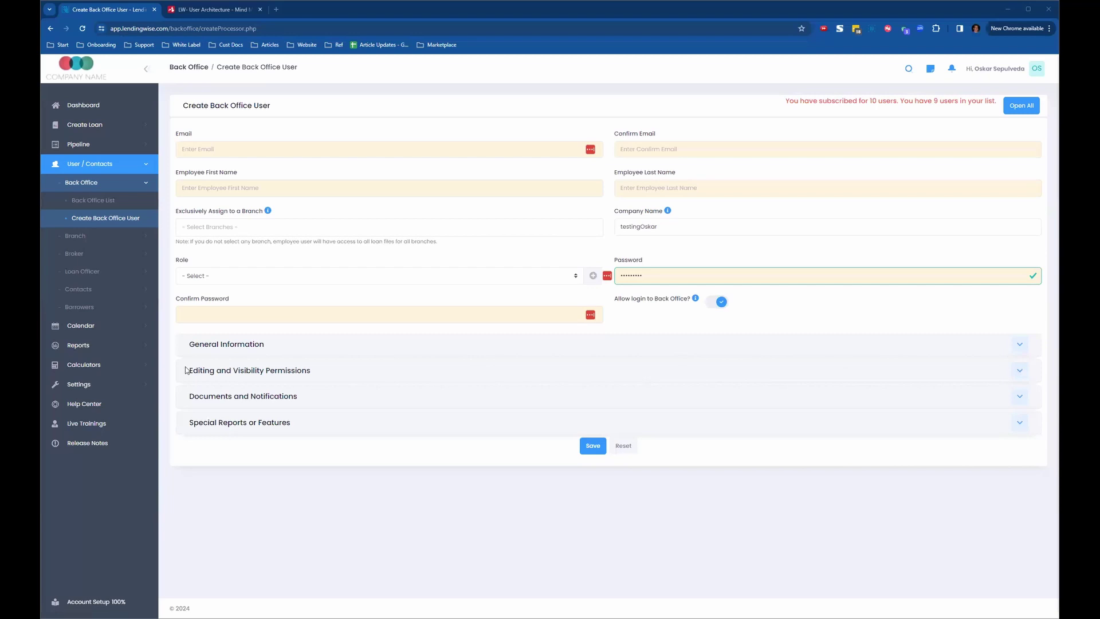
# Step: Expand the Editing and Visibility Permissions, Documents and Notifications, and Special Reports or Features sections of the user form
pyautogui.moveTo(185, 370); pyautogui.dragTo(298, 373)
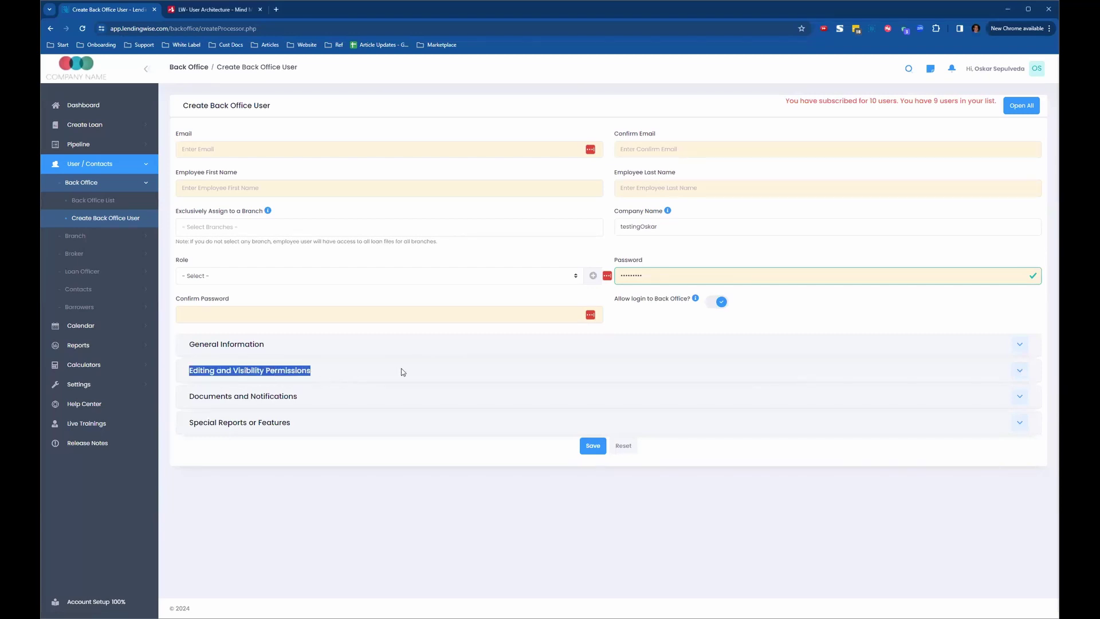
pyautogui.moveTo(186, 400); pyautogui.dragTo(314, 400)
pyautogui.moveTo(183, 425); pyautogui.dragTo(303, 425)
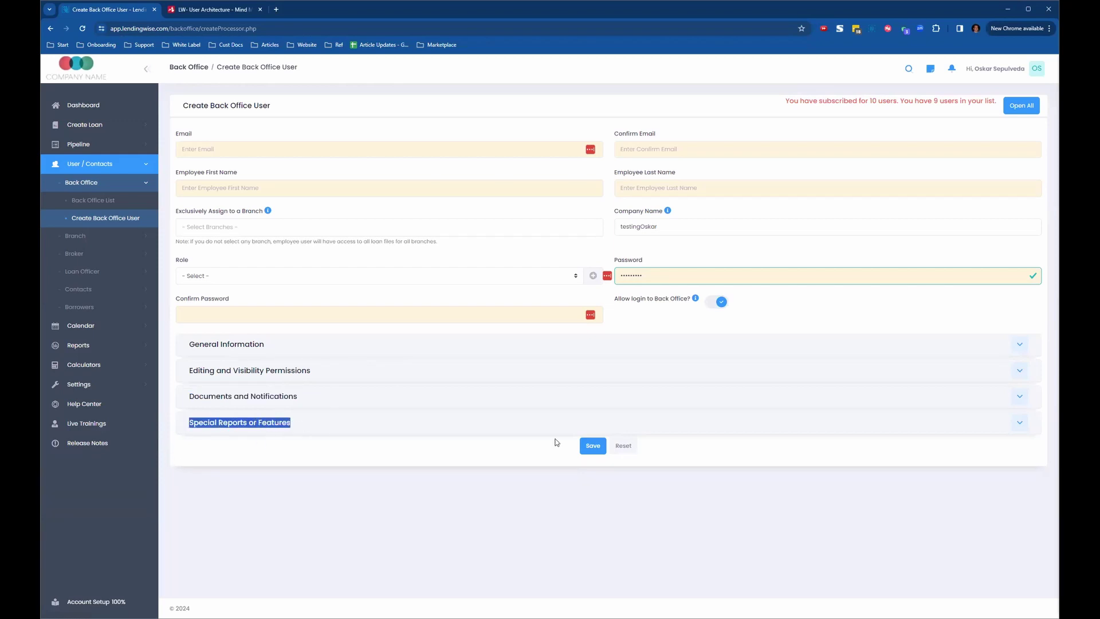
pyautogui.click(1019, 370)
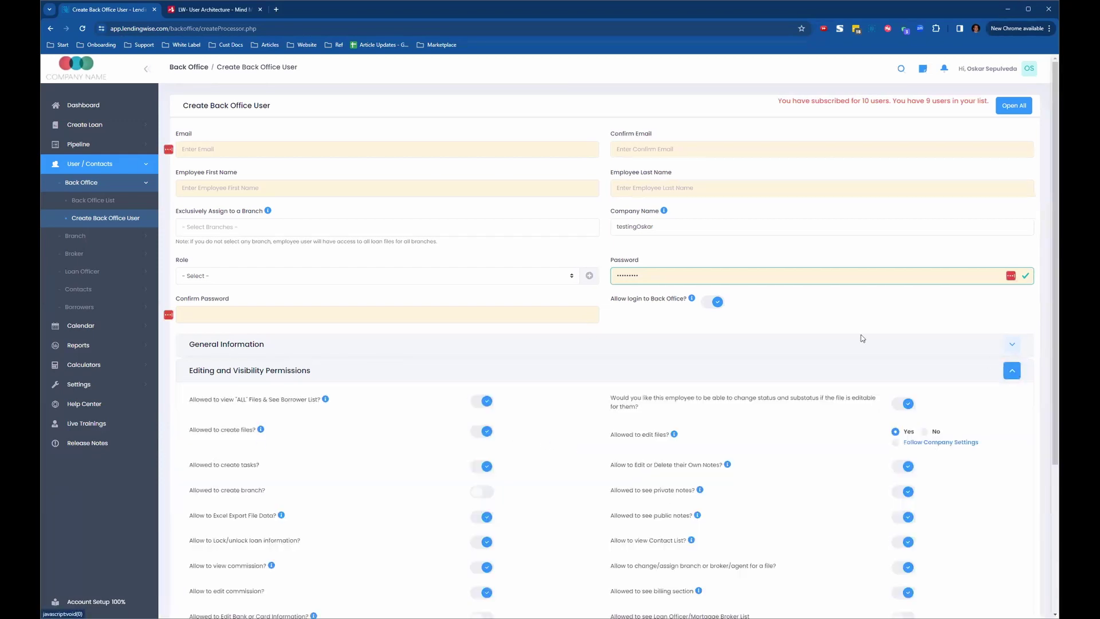
pyautogui.scroll(-2, 863, 338)
pyautogui.scroll(-3, 863, 338)
pyautogui.click(1012, 518)
pyautogui.scroll(-4, 971, 437)
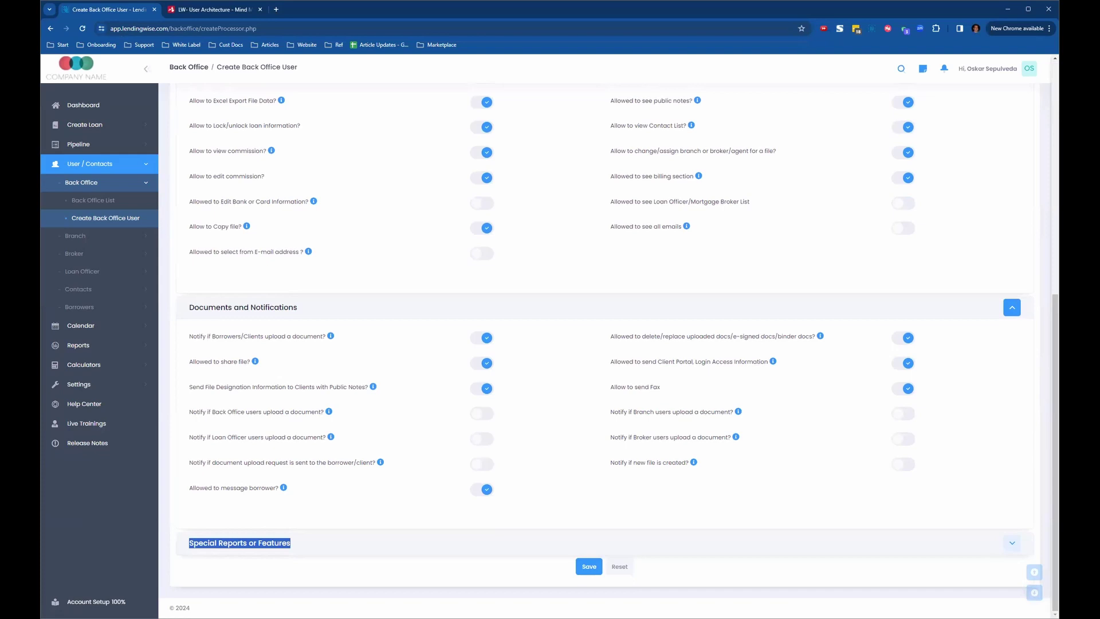
pyautogui.click(1012, 543)
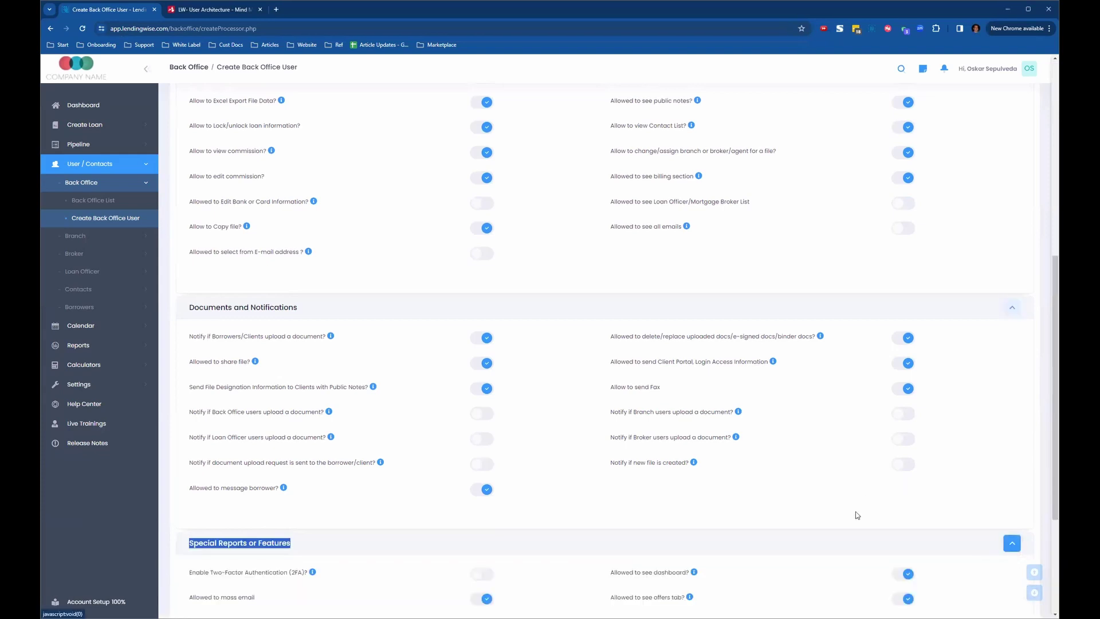
# Step: Examine the expanded permission settings and the Allow login to Back Office option for the new user
pyautogui.scroll(-1, 849, 486)
pyautogui.scroll(-3, 836, 459)
pyautogui.scroll(13, 836, 459)
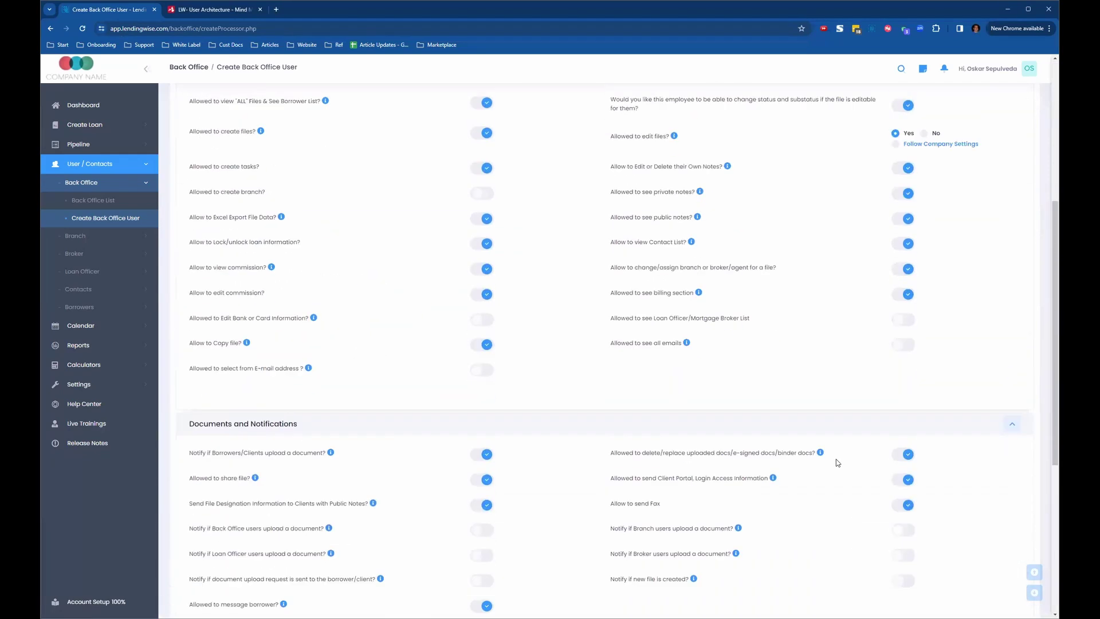
pyautogui.scroll(-4, 742, 440)
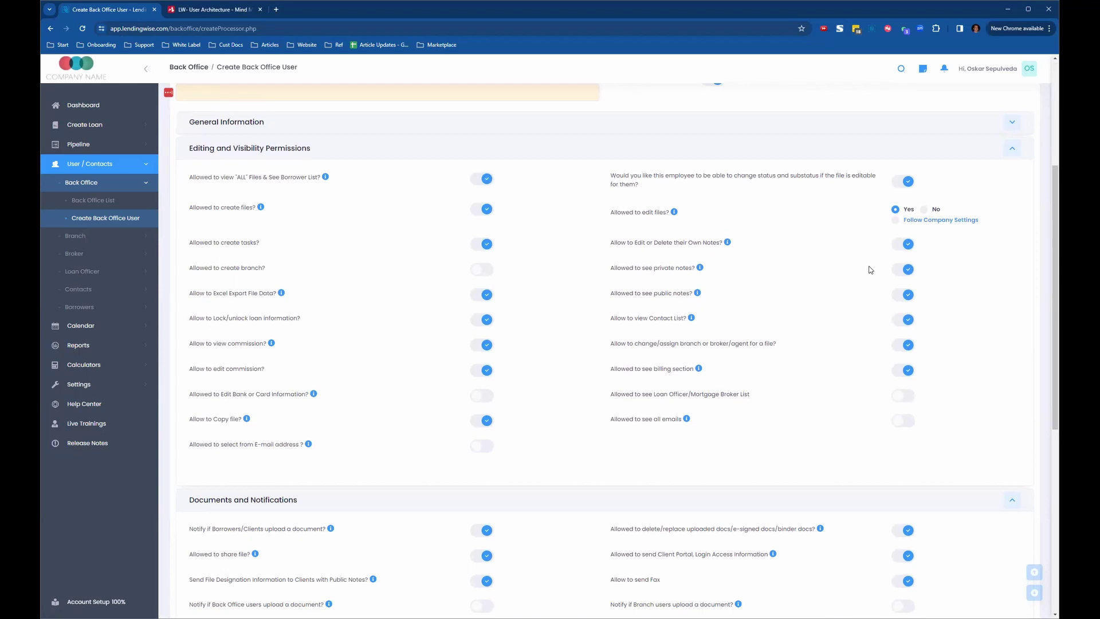
pyautogui.scroll(3, 472, 544)
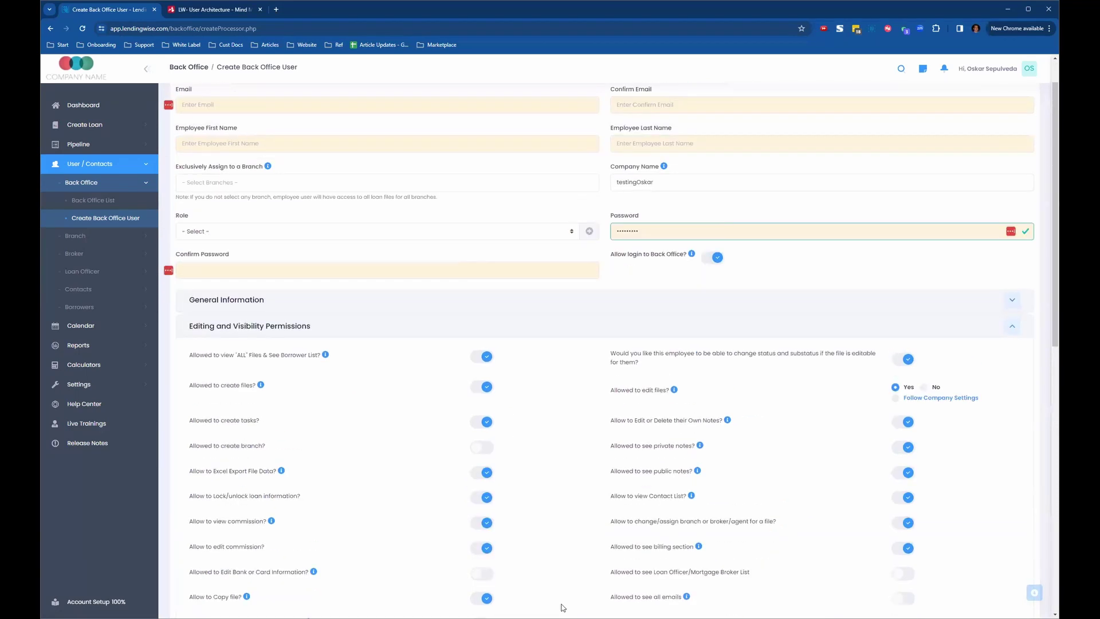
pyautogui.moveTo(610, 255); pyautogui.dragTo(692, 254)
pyautogui.click(787, 287)
# Step: Examine the editing and visibility permissions, focusing on the permissions to view and edit commission
pyautogui.scroll(-3, 542, 457)
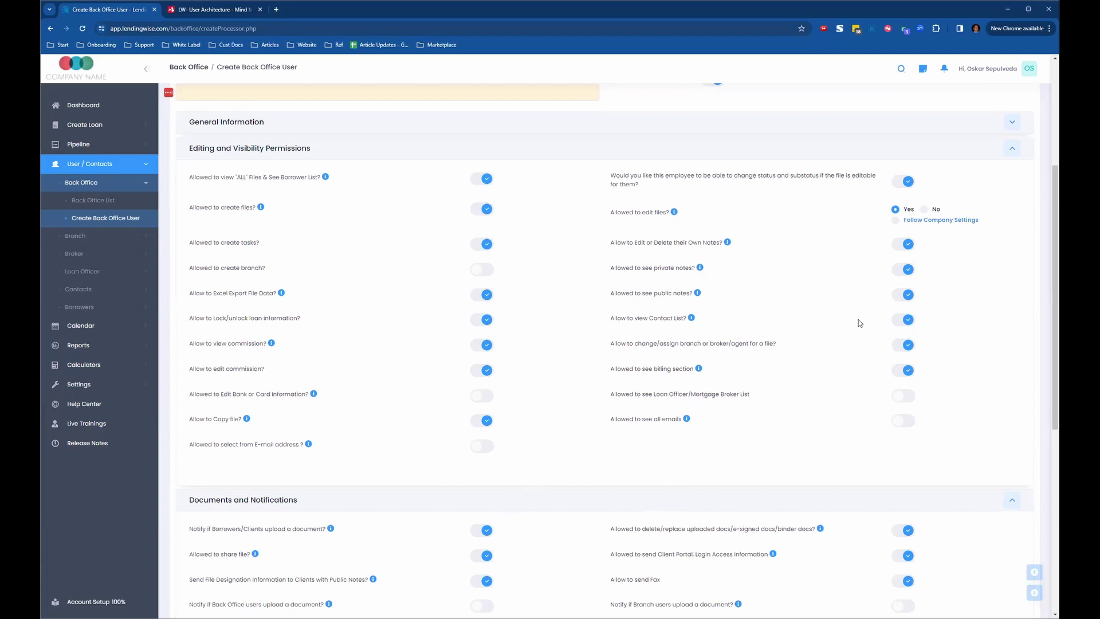
pyautogui.scroll(-7, 738, 464)
pyautogui.scroll(7, 738, 467)
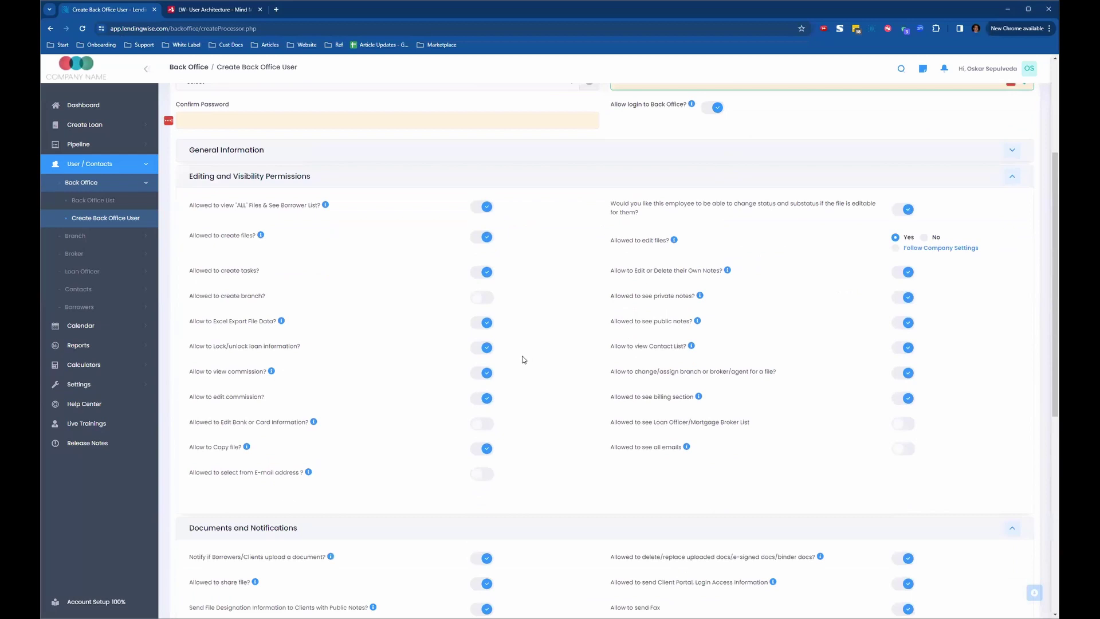
pyautogui.scroll(-2, 523, 360)
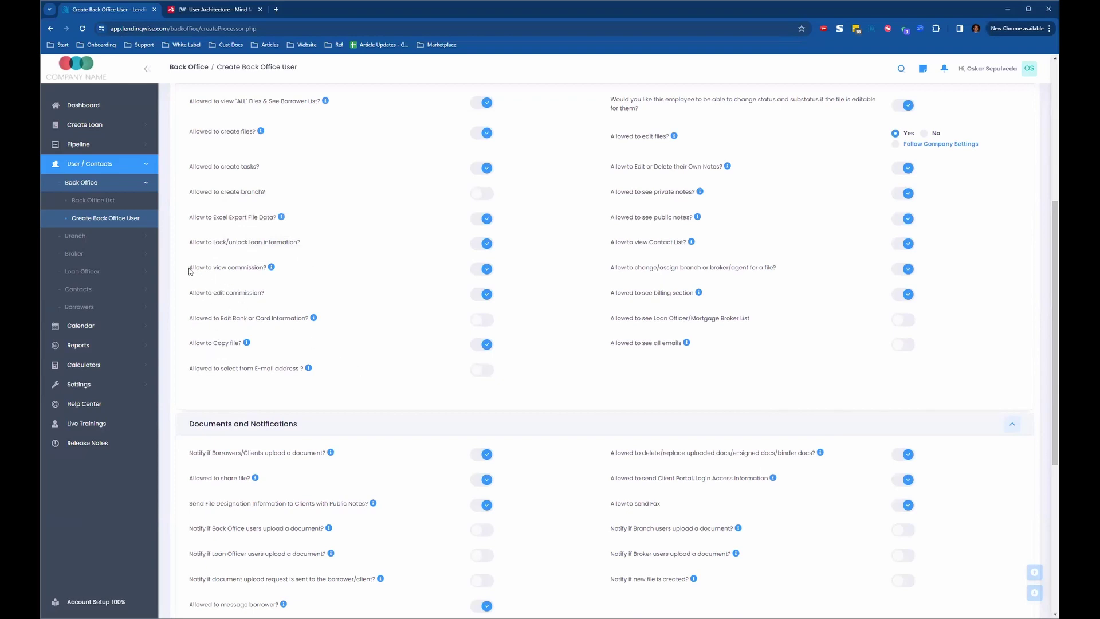
pyautogui.moveTo(190, 268); pyautogui.dragTo(256, 266)
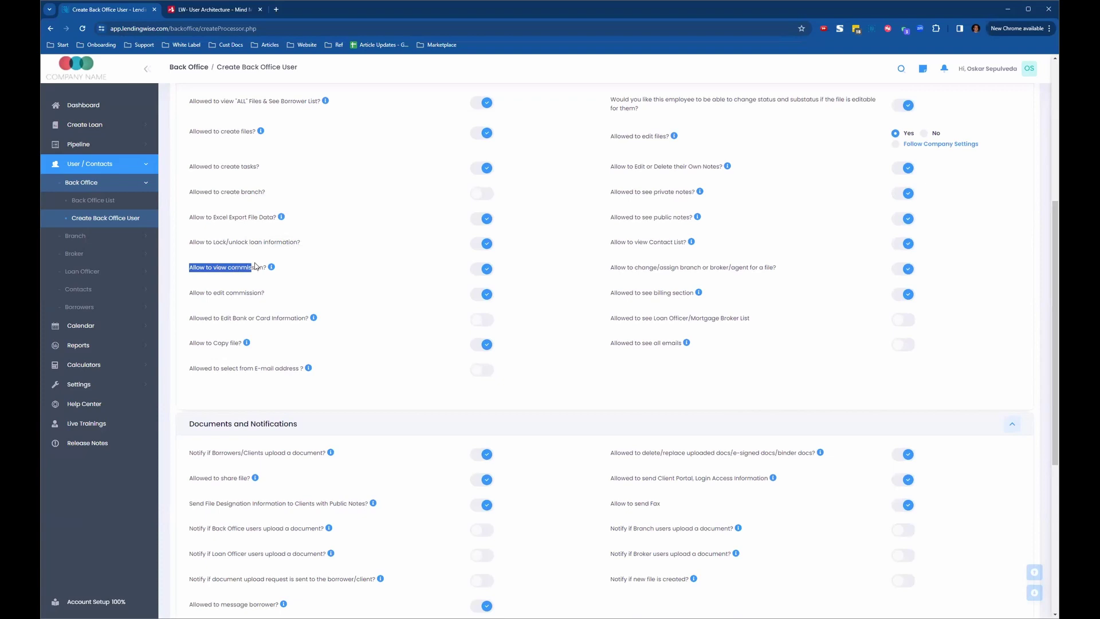
pyautogui.click(191, 297)
pyautogui.moveTo(190, 294); pyautogui.dragTo(267, 293)
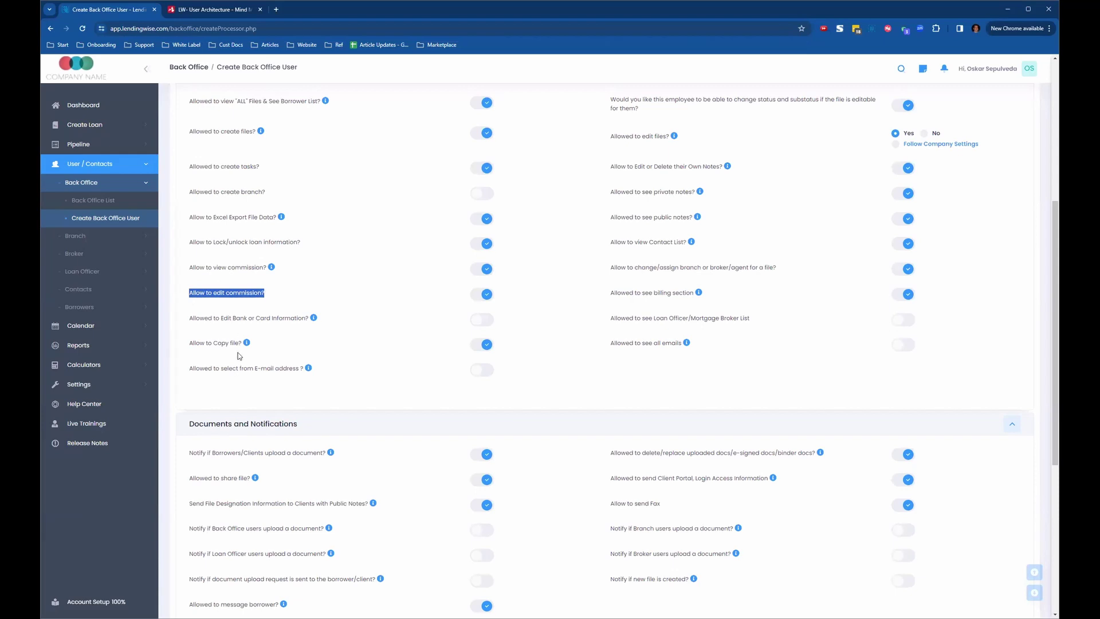
# Step: Examine the editing and visibility permissions, focusing on Allow to Copy file and Allow to Excel Export File Data
pyautogui.moveTo(190, 344); pyautogui.dragTo(243, 342)
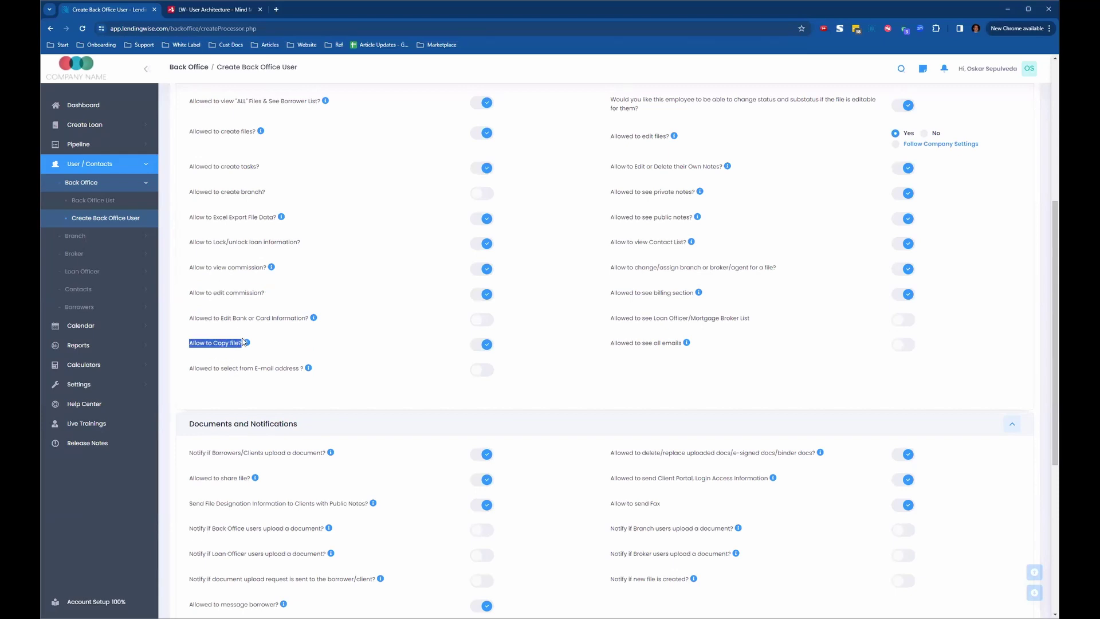
pyautogui.moveTo(189, 218); pyautogui.dragTo(277, 219)
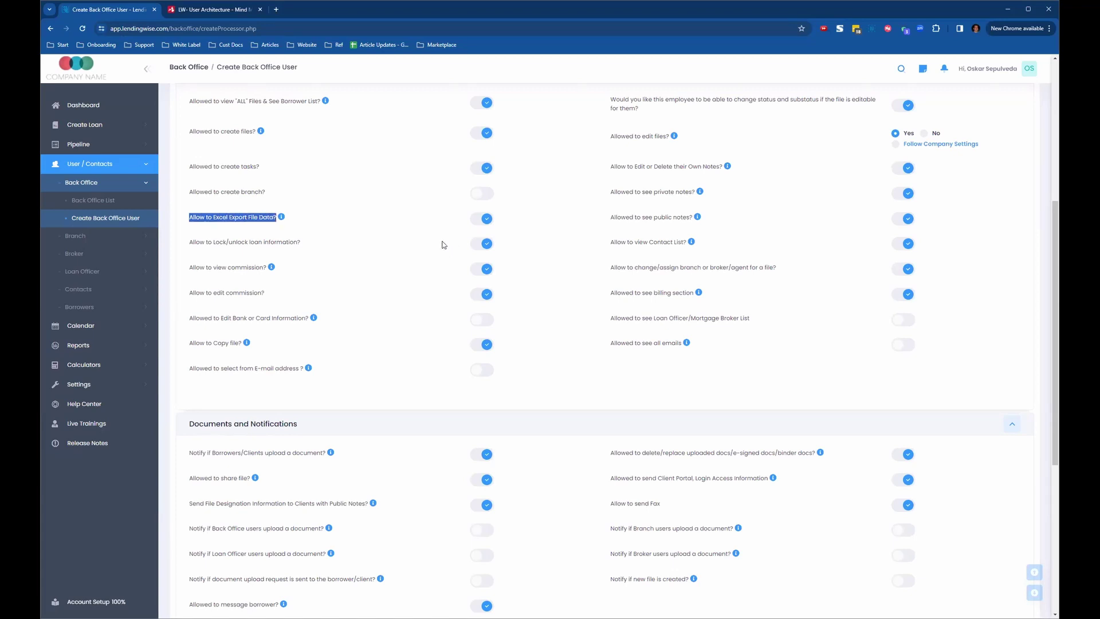
pyautogui.scroll(3, 384, 406)
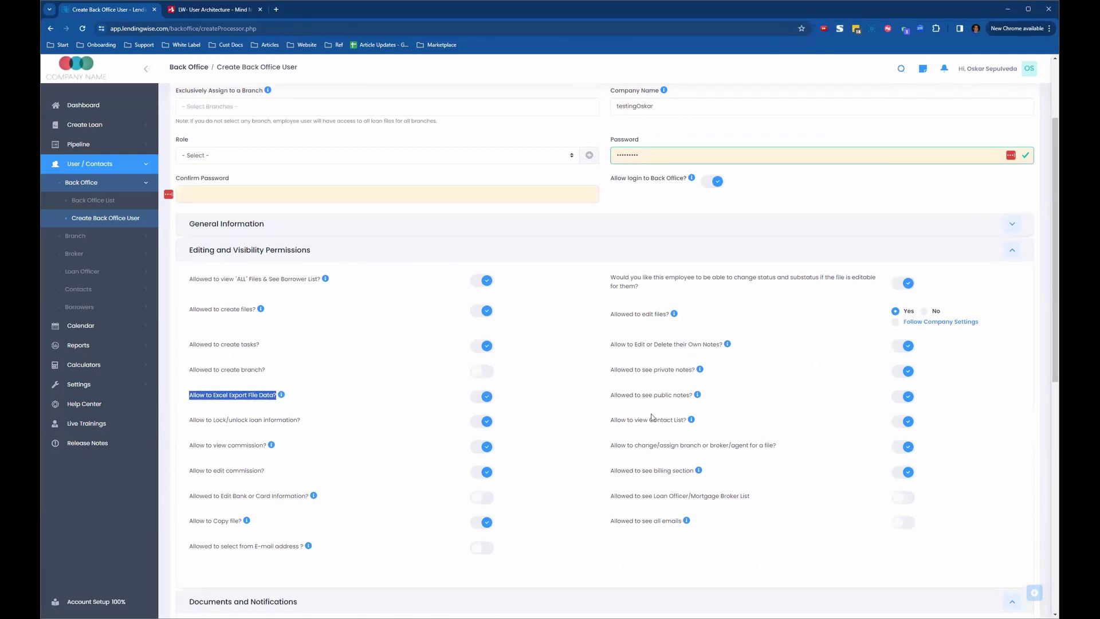
pyautogui.scroll(-2, 641, 475)
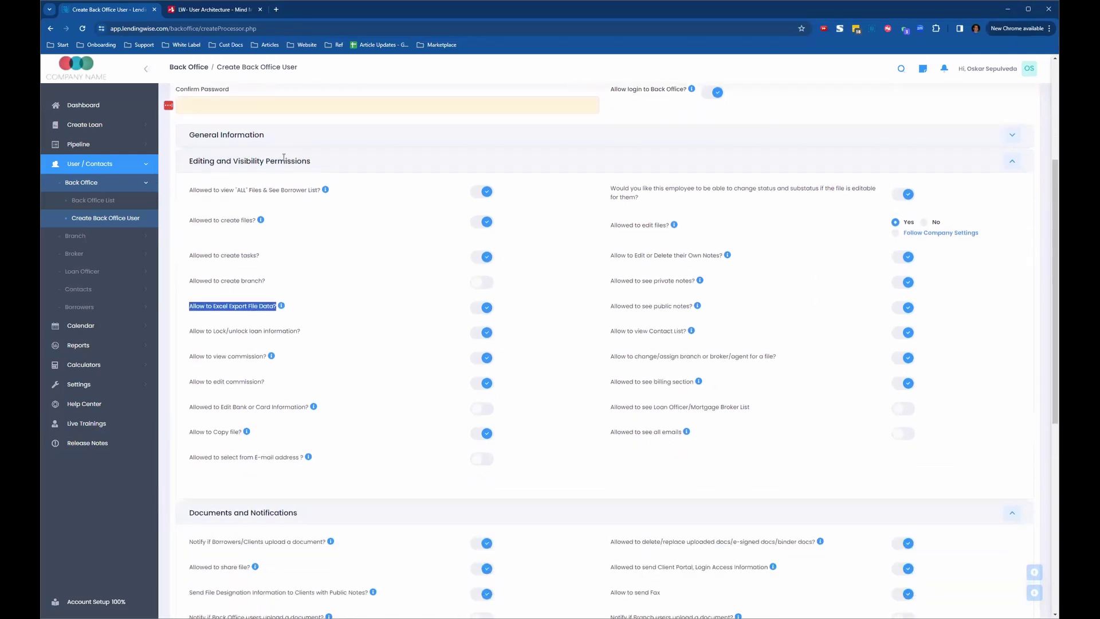
# Step: Review the Documents and Notifications permissions, switching Notify if new file is created on and back off
pyautogui.scroll(-3, 268, 412)
pyautogui.scroll(-4, 253, 429)
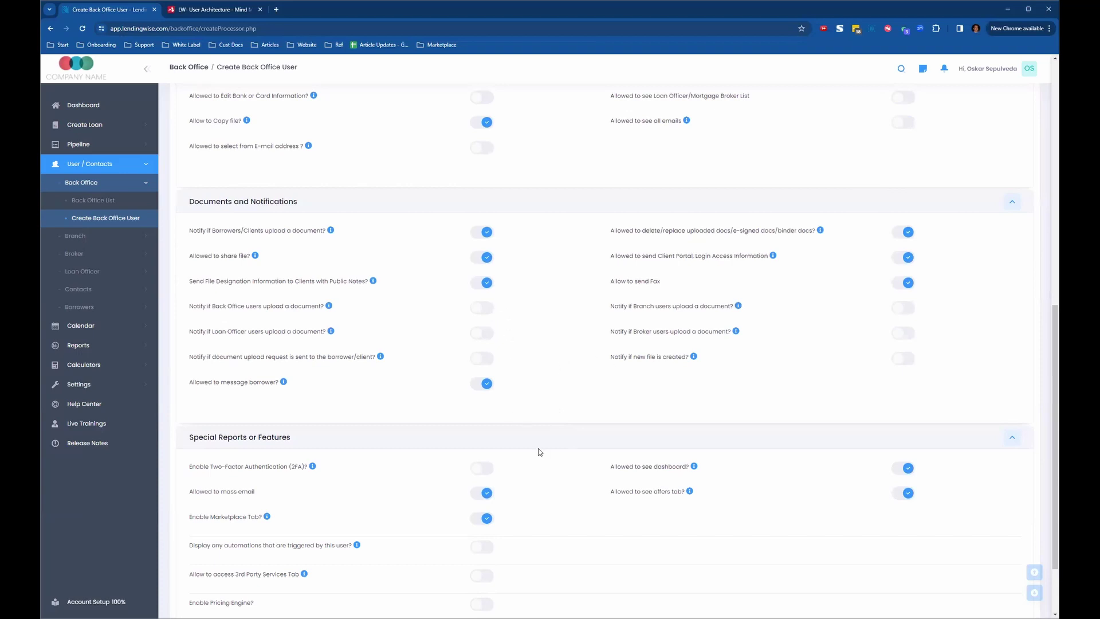
pyautogui.click(902, 359)
pyautogui.click(904, 359)
pyautogui.scroll(-2, 373, 381)
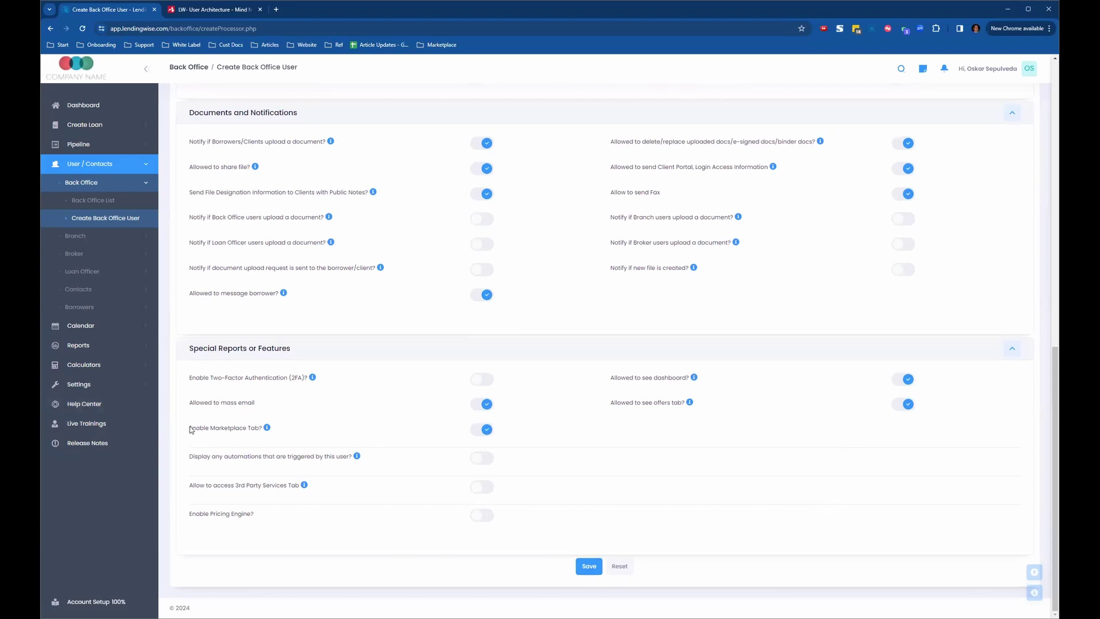
# Step: Review the Special Reports or Features permissions, focusing on Enable Marketplace Tab and switching it off and back on
pyautogui.moveTo(194, 429); pyautogui.dragTo(263, 429)
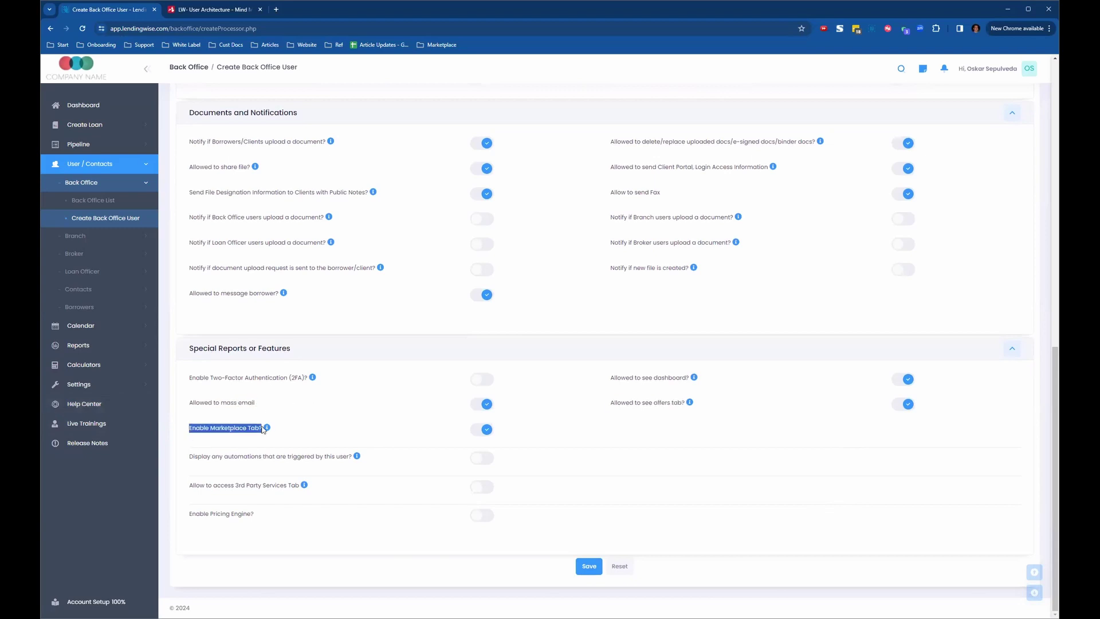
pyautogui.moveTo(193, 428); pyautogui.dragTo(201, 437)
pyautogui.click(488, 435)
pyautogui.click(488, 436)
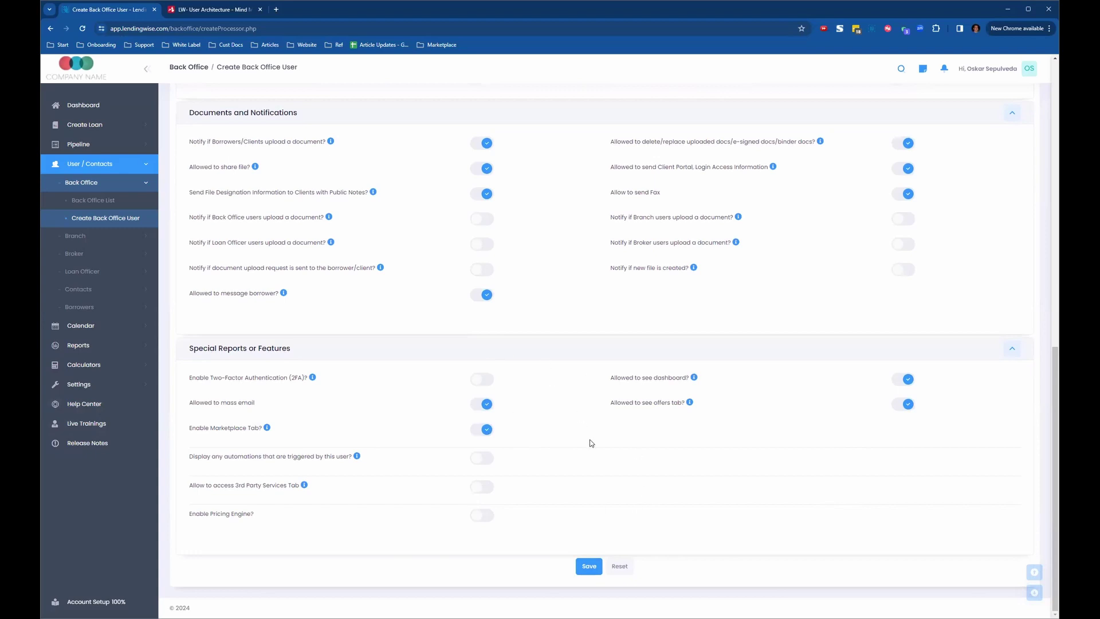
pyautogui.scroll(6, 637, 459)
pyautogui.scroll(-5, 637, 459)
pyautogui.scroll(-1, 636, 457)
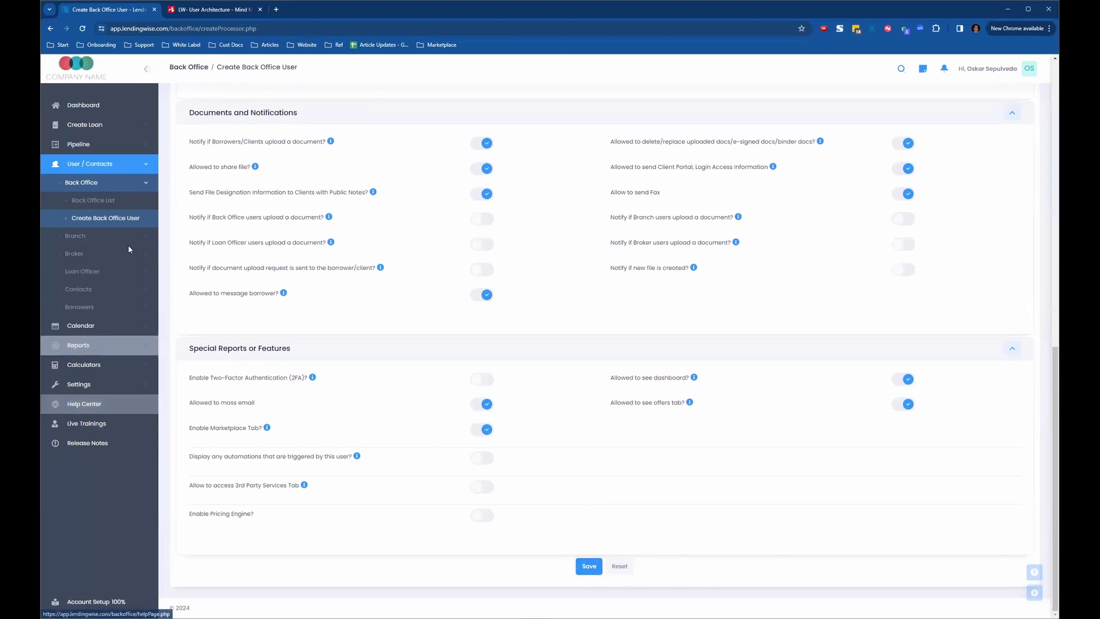
# Step: Open the branch list and bring up a blank Create Branch form
pyautogui.click(110, 189)
pyautogui.click(98, 200)
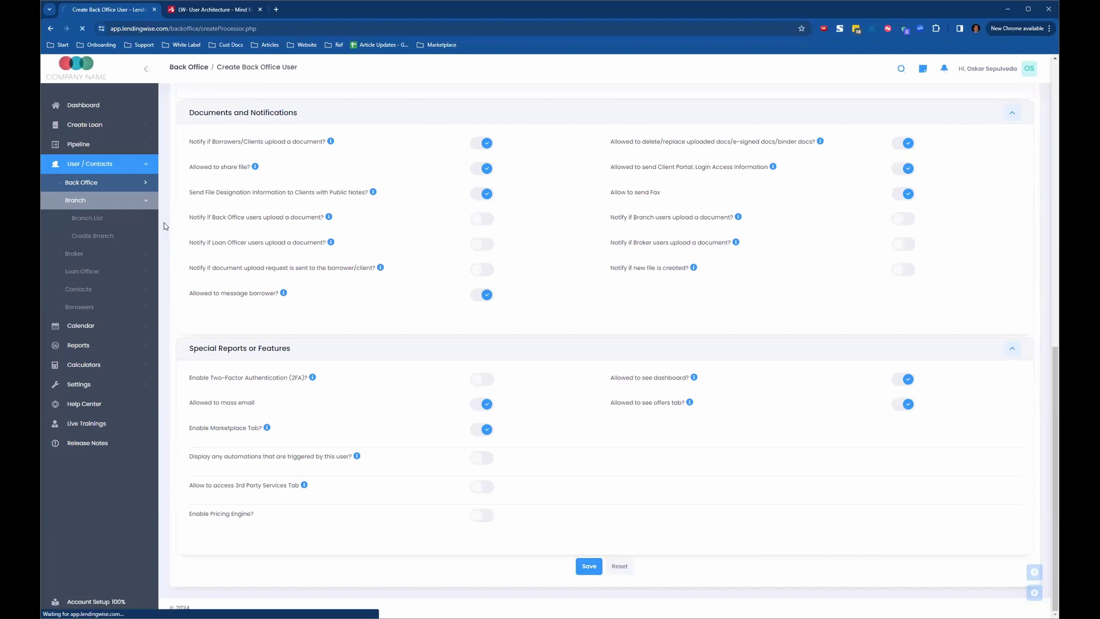
pyautogui.click(110, 228)
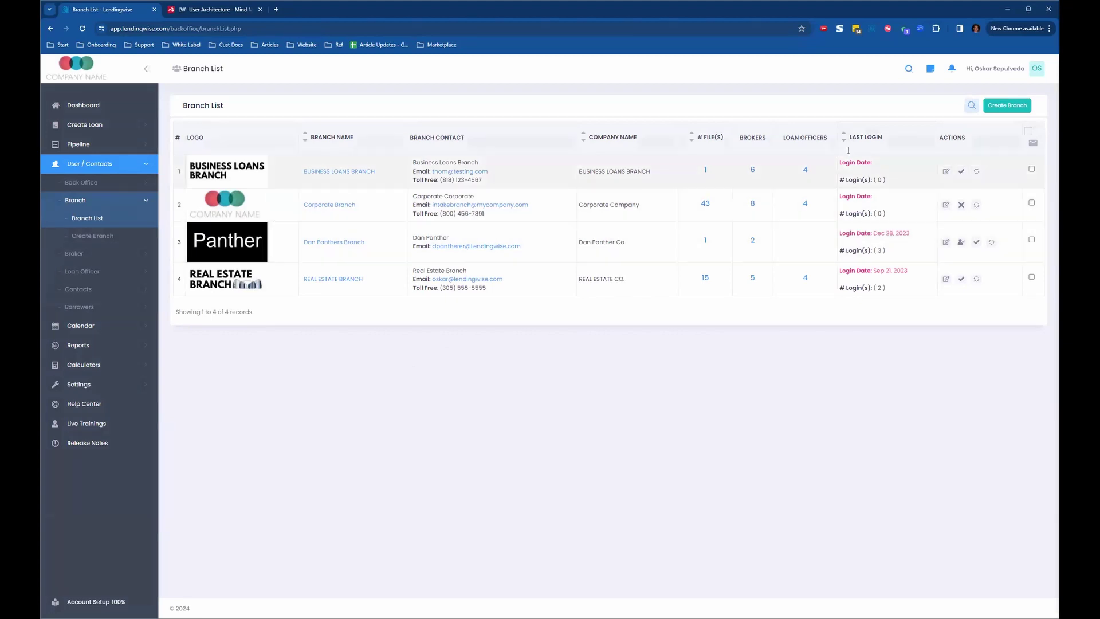
pyautogui.click(1007, 106)
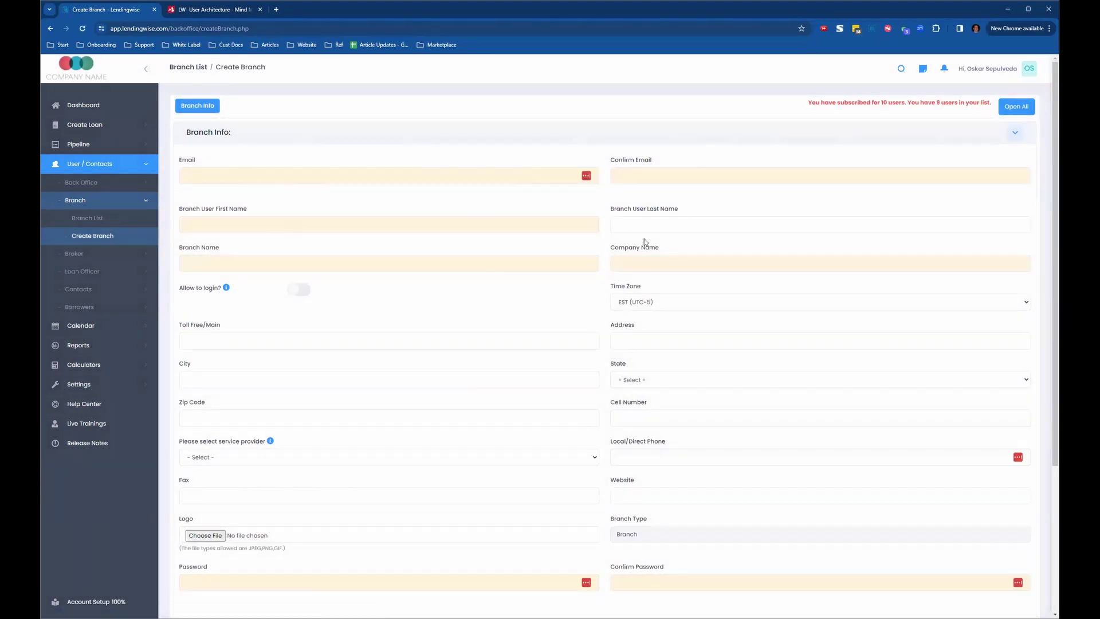
# Step: Examine the Create Branch form from its branch info fields down to the configuration, permission and loan program sections
pyautogui.scroll(-3, 462, 341)
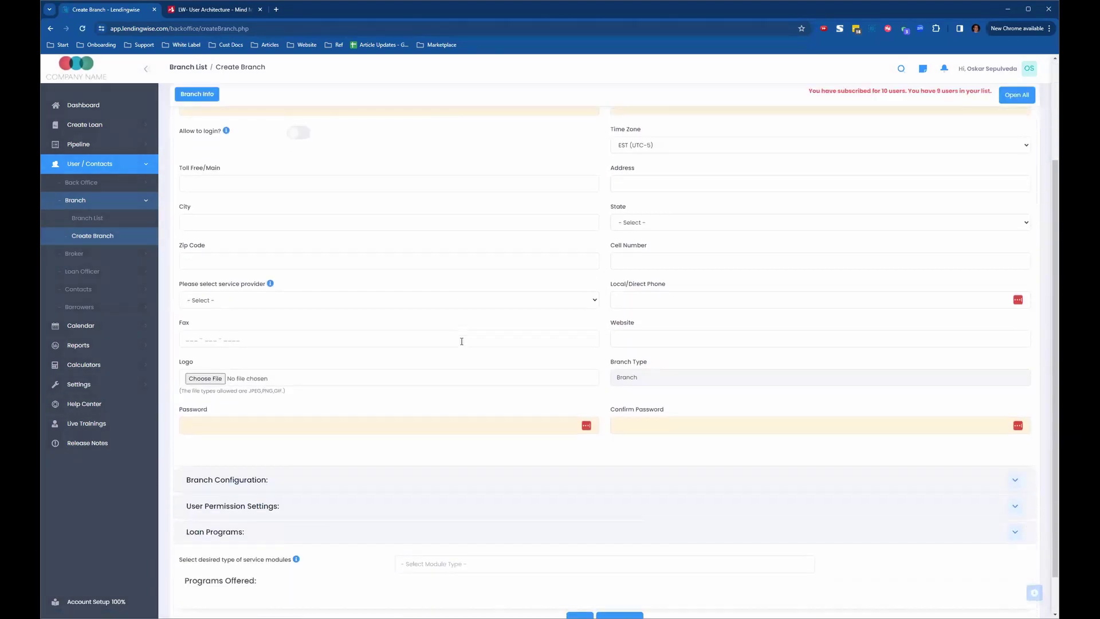
pyautogui.scroll(-1, 324, 335)
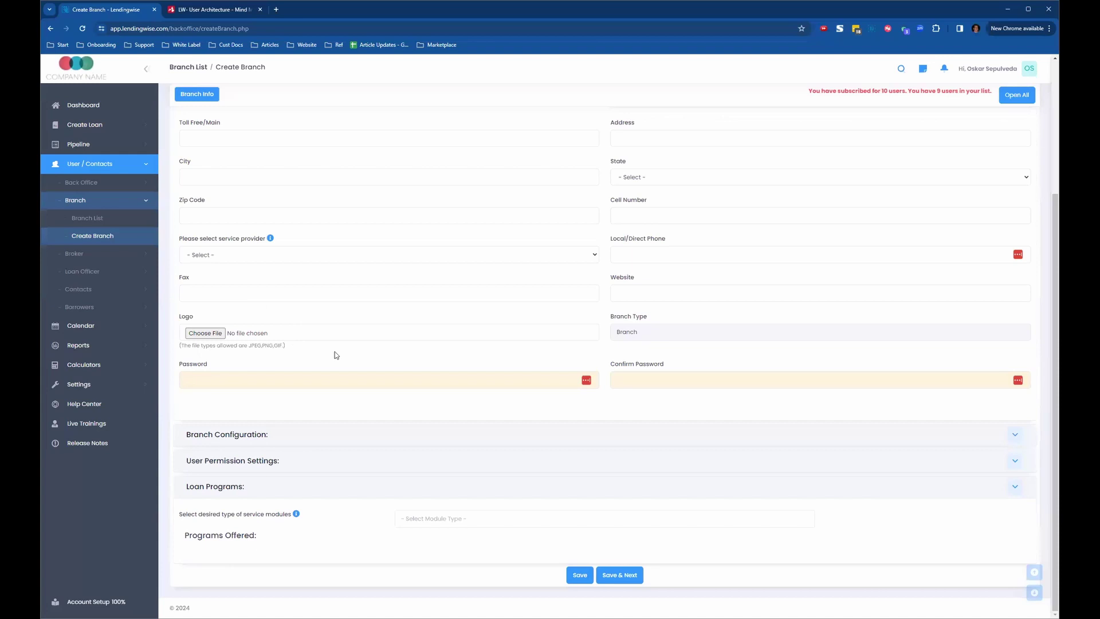
pyautogui.scroll(4, 607, 408)
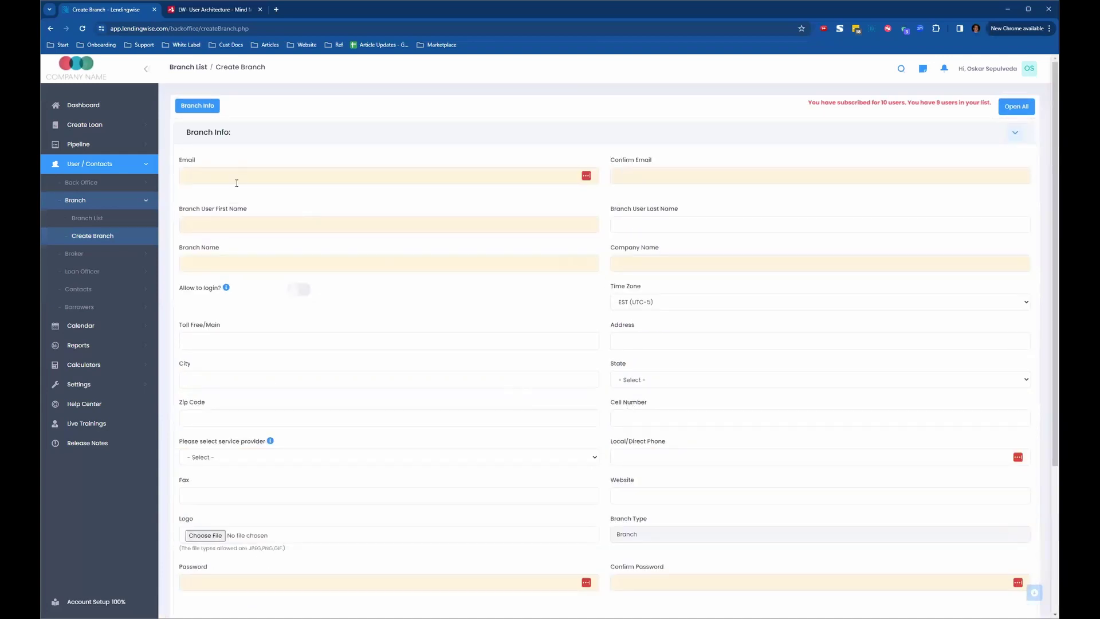
pyautogui.click(84, 200)
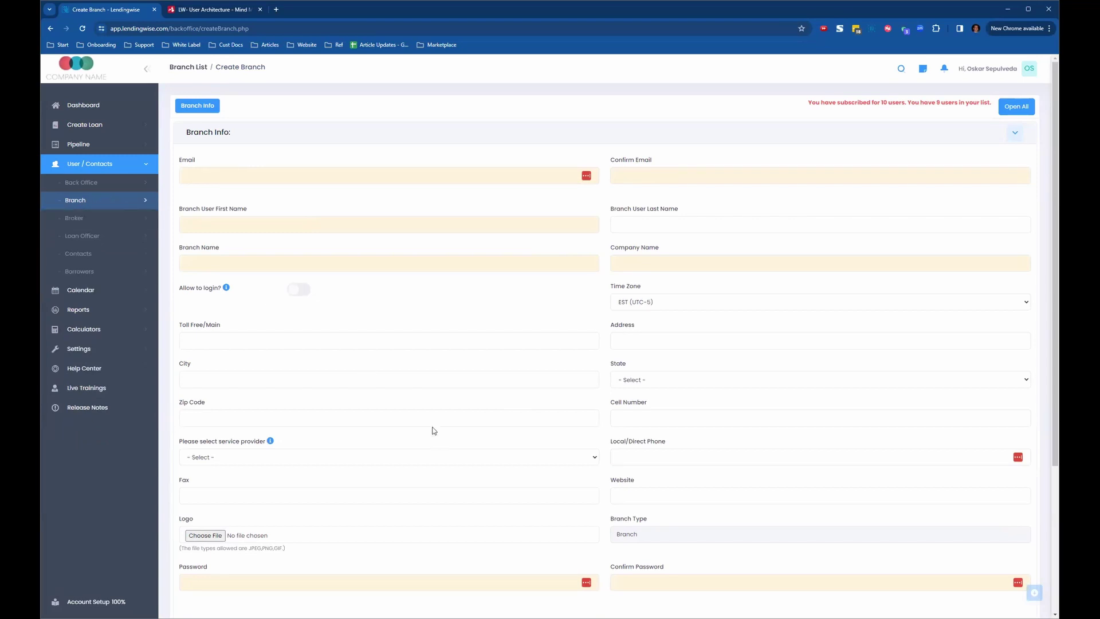
pyautogui.scroll(-4, 434, 430)
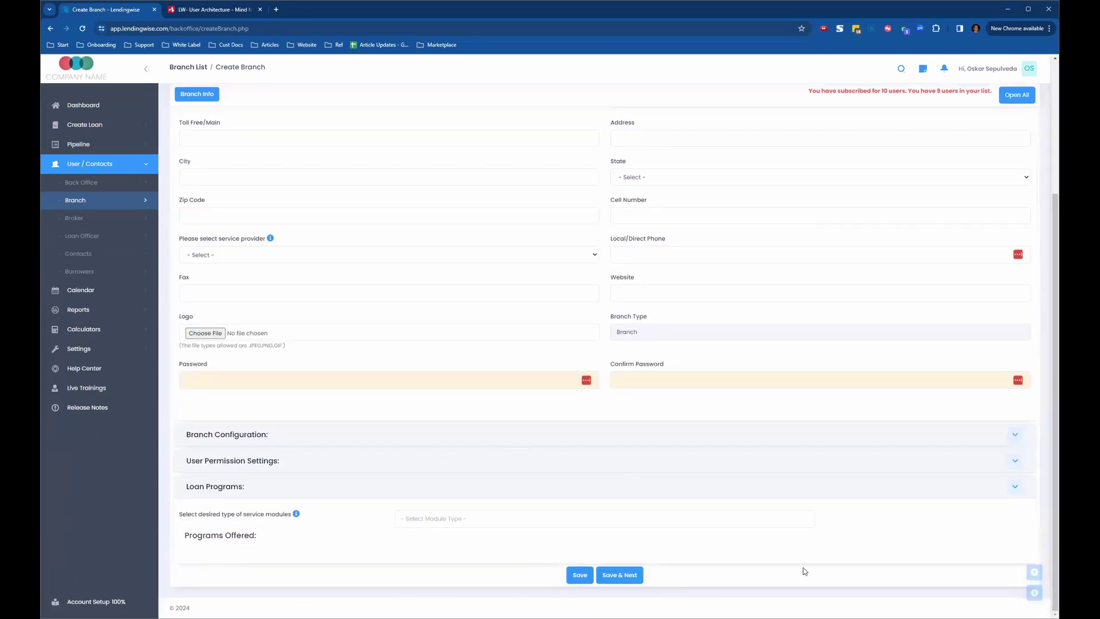
pyautogui.scroll(4, 606, 341)
pyautogui.scroll(-4, 729, 346)
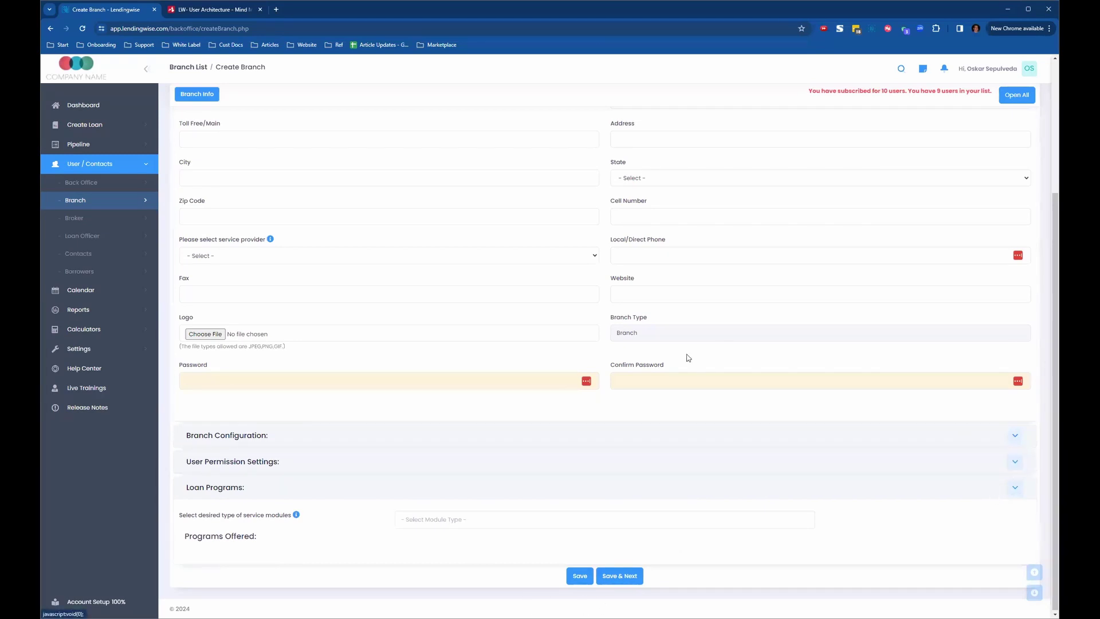
pyautogui.scroll(4, 690, 344)
pyautogui.scroll(-4, 569, 271)
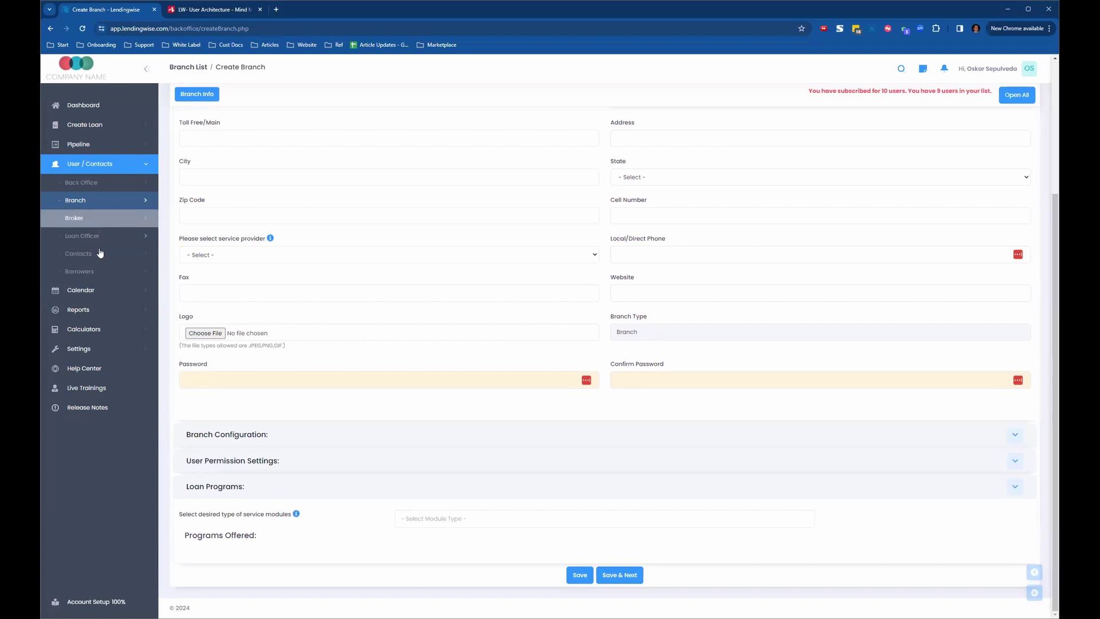
# Step: Open the broker list and bring up the profile of the broker from Acme Brokers
pyautogui.click(123, 221)
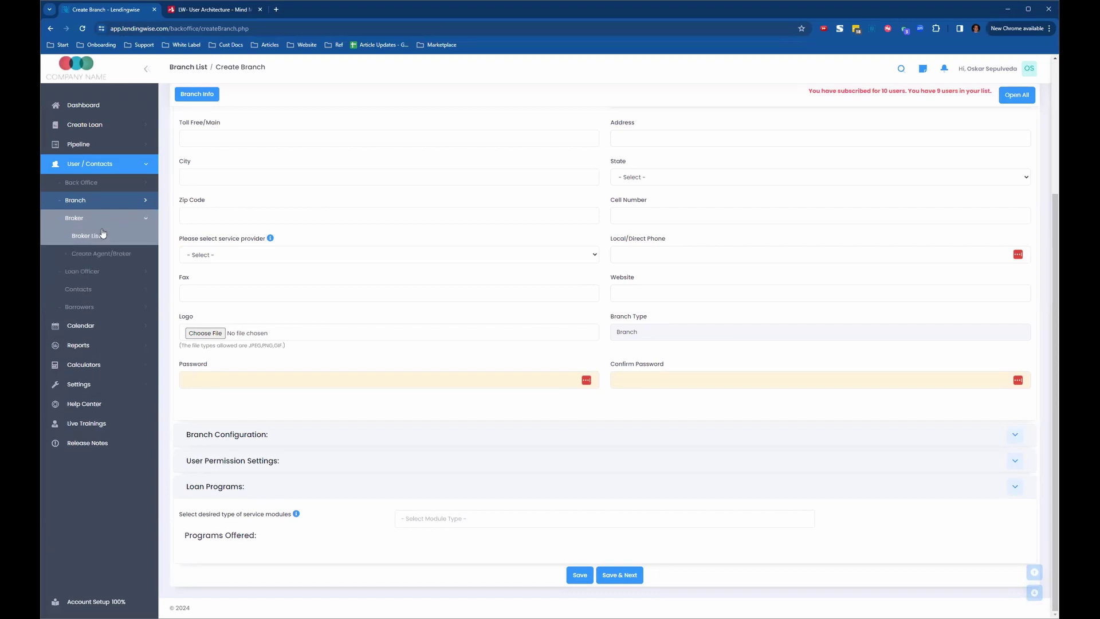
pyautogui.click(106, 236)
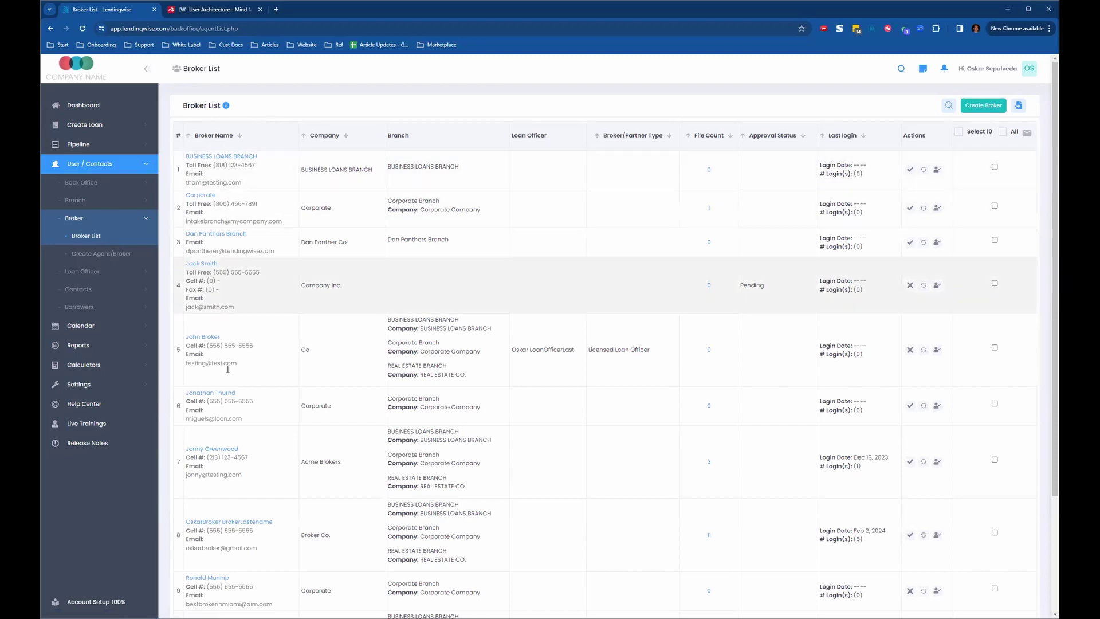
pyautogui.click(229, 457)
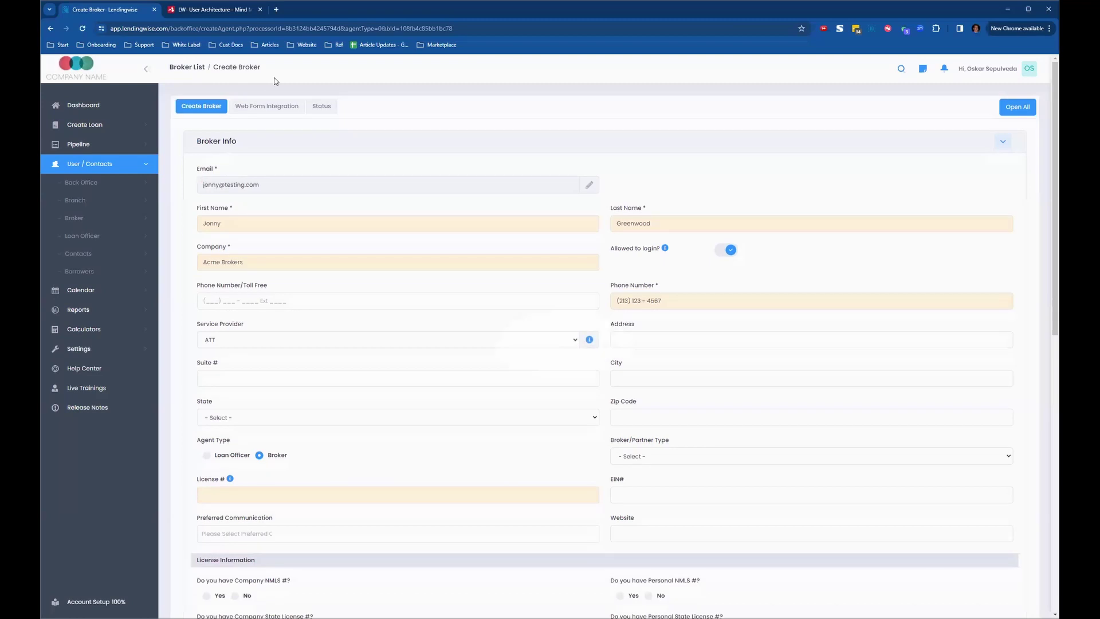
# Step: Review the broker's Full Loan App and Quick App web form codes for each branch, and return to the broker's info
pyautogui.click(274, 108)
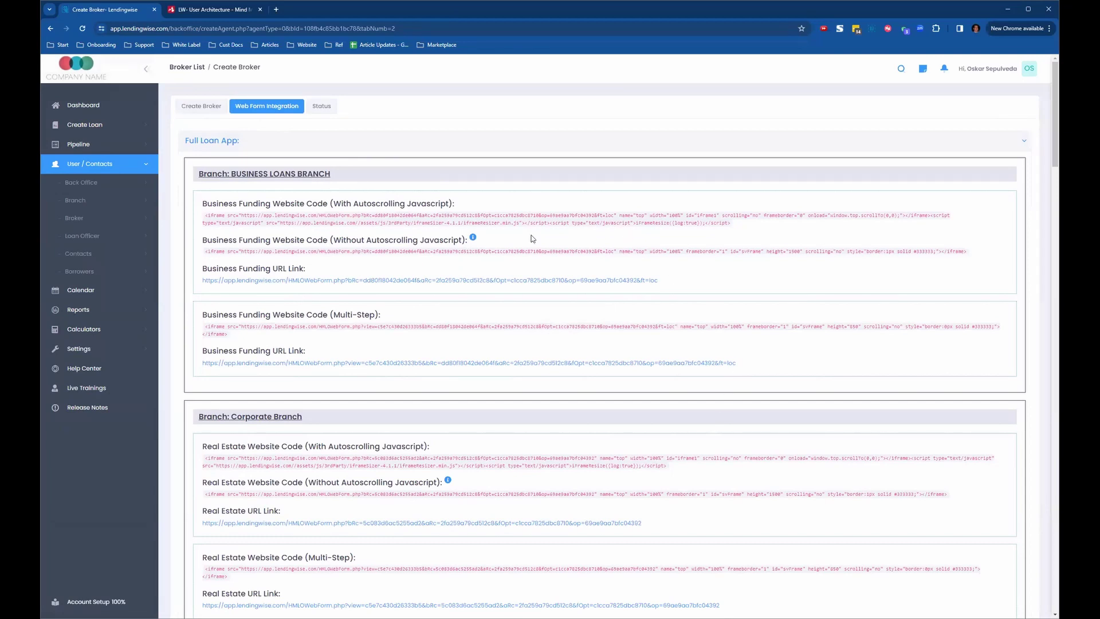
pyautogui.scroll(-7, 432, 292)
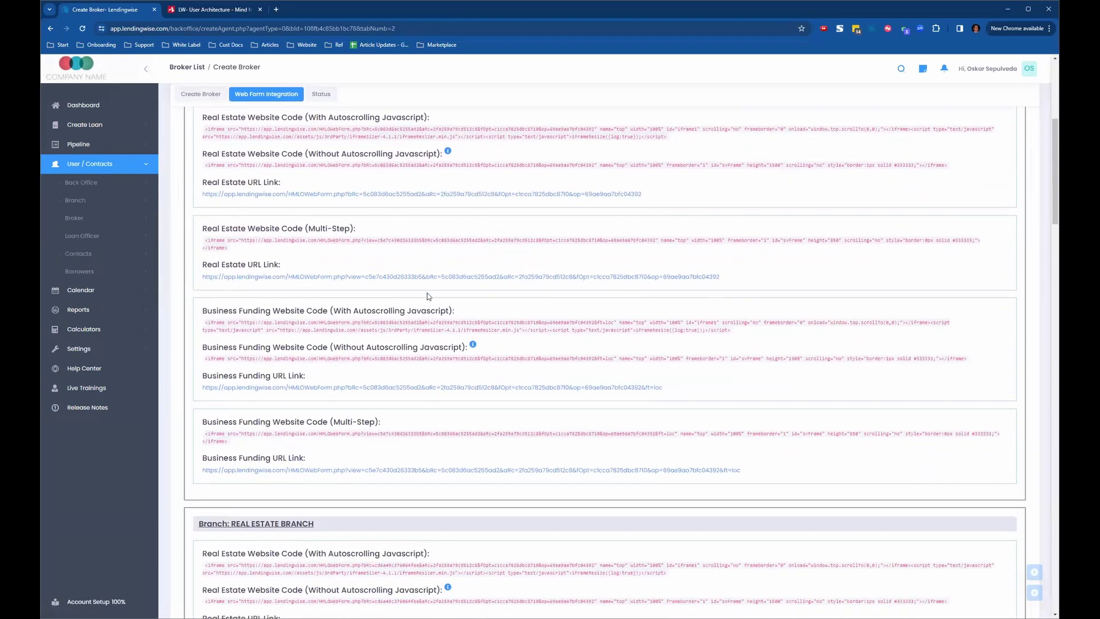
pyautogui.scroll(-15, 311, 314)
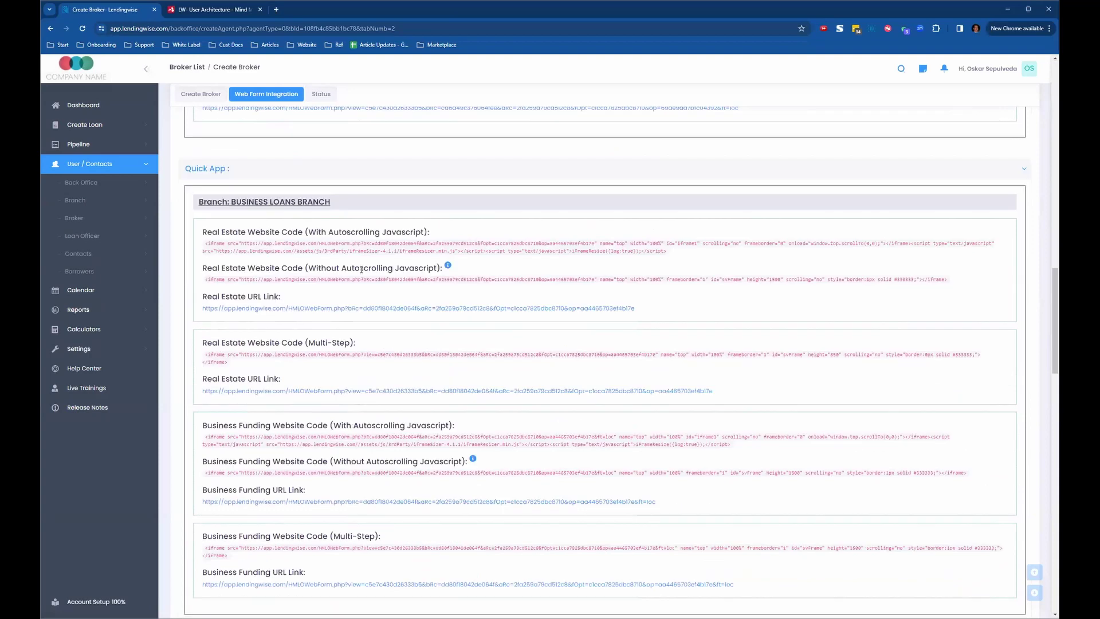
pyautogui.scroll(-9, 378, 276)
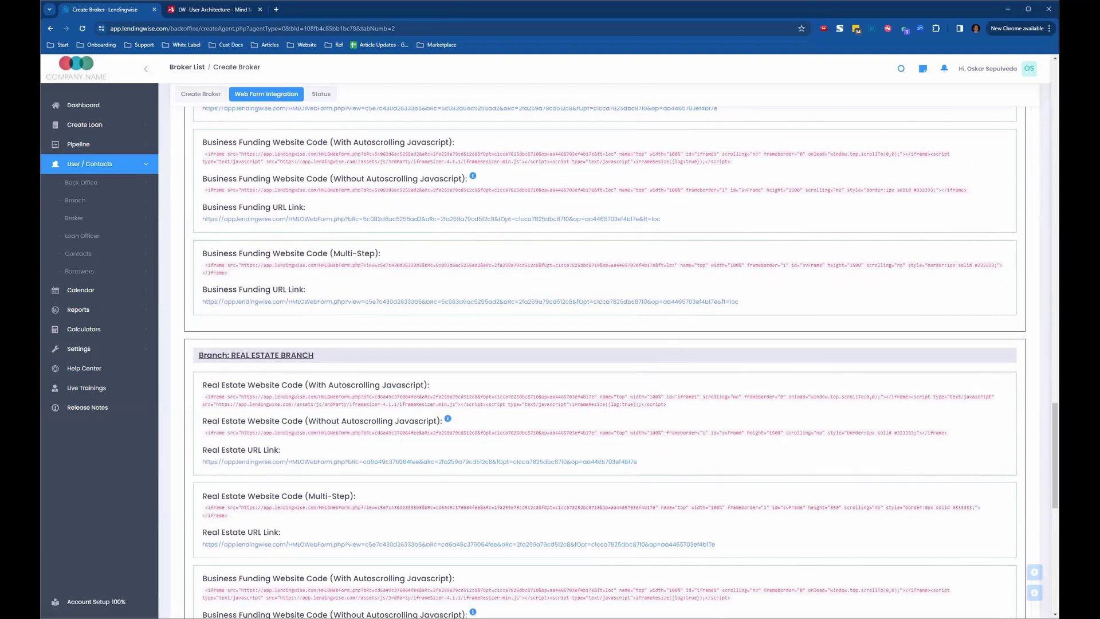
pyautogui.scroll(-10, 605, 363)
pyautogui.scroll(20, 605, 363)
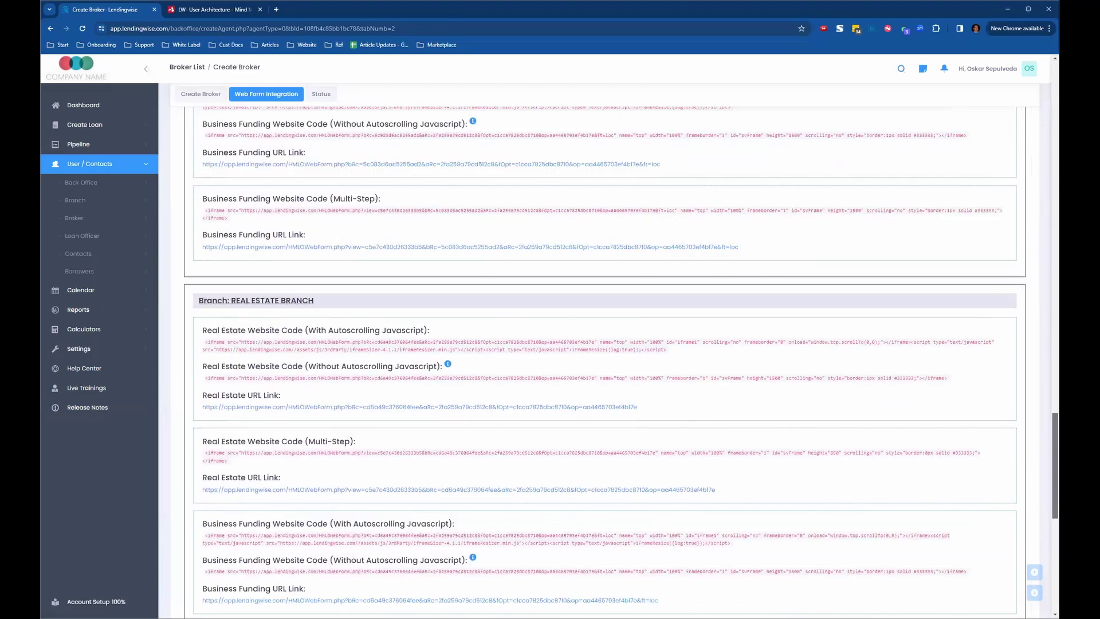
pyautogui.scroll(12, 605, 363)
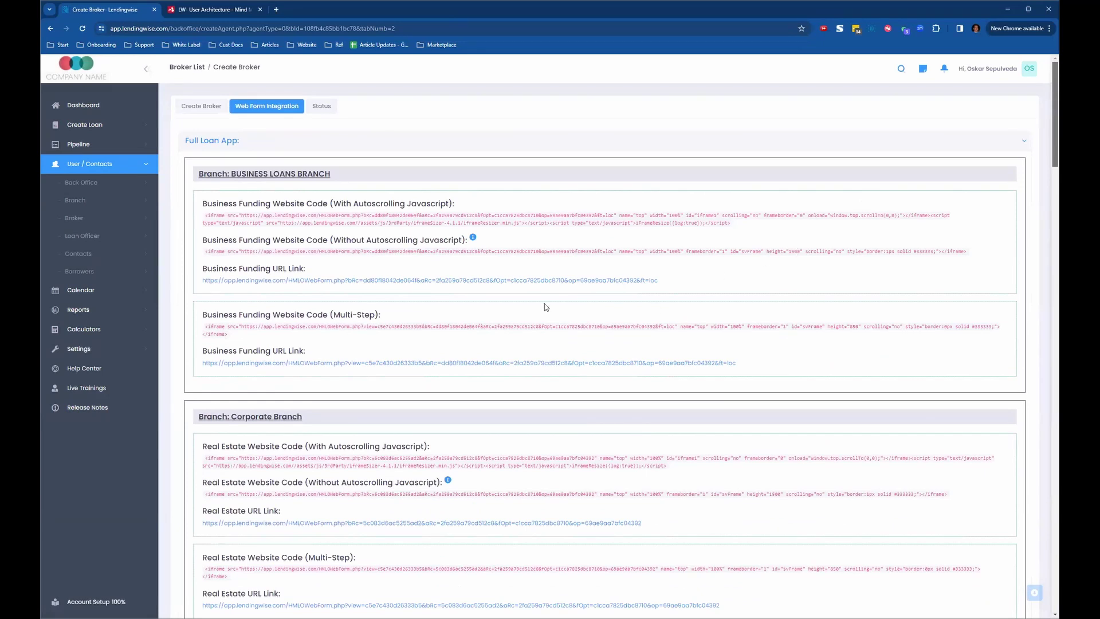
pyautogui.click(203, 106)
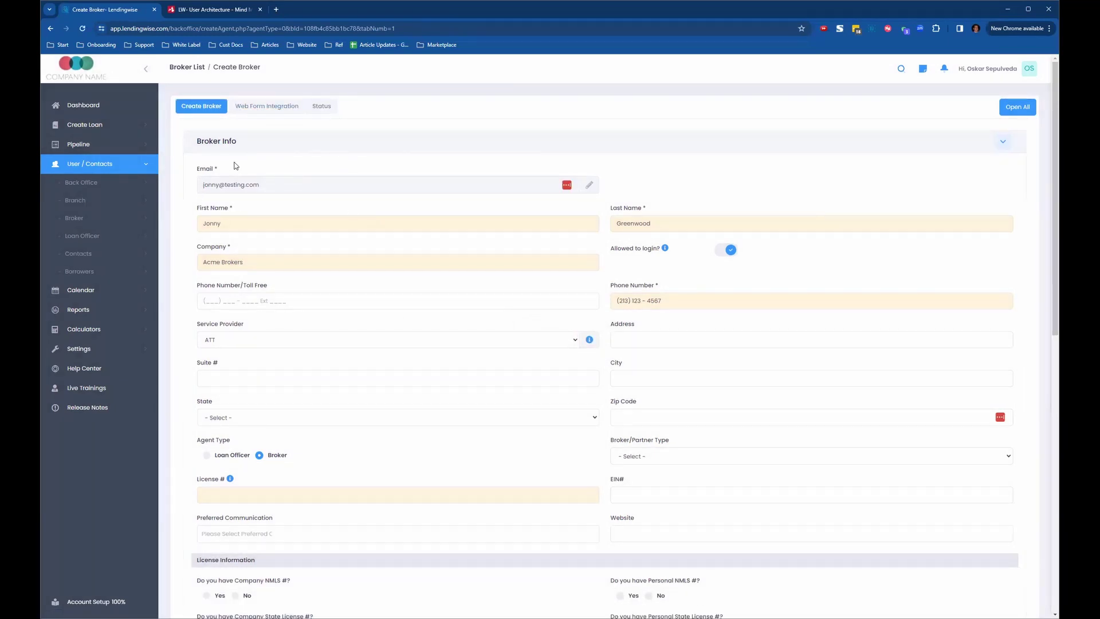
# Step: Open the Corporate Branch from the branch list and review its web form integration codes and links
pyautogui.click(77, 200)
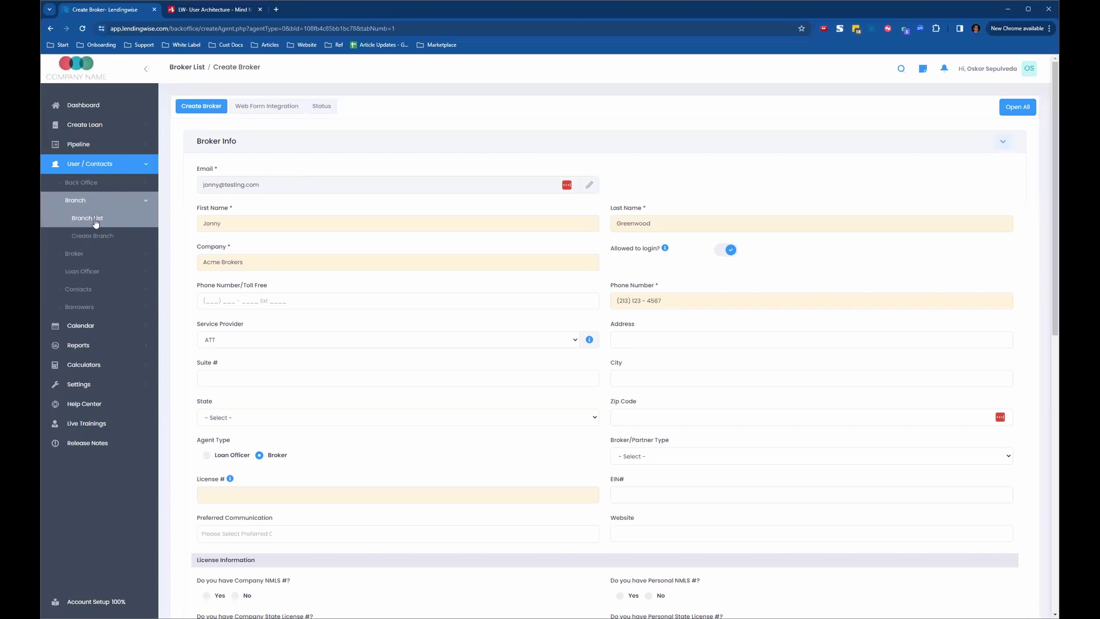
pyautogui.click(87, 218)
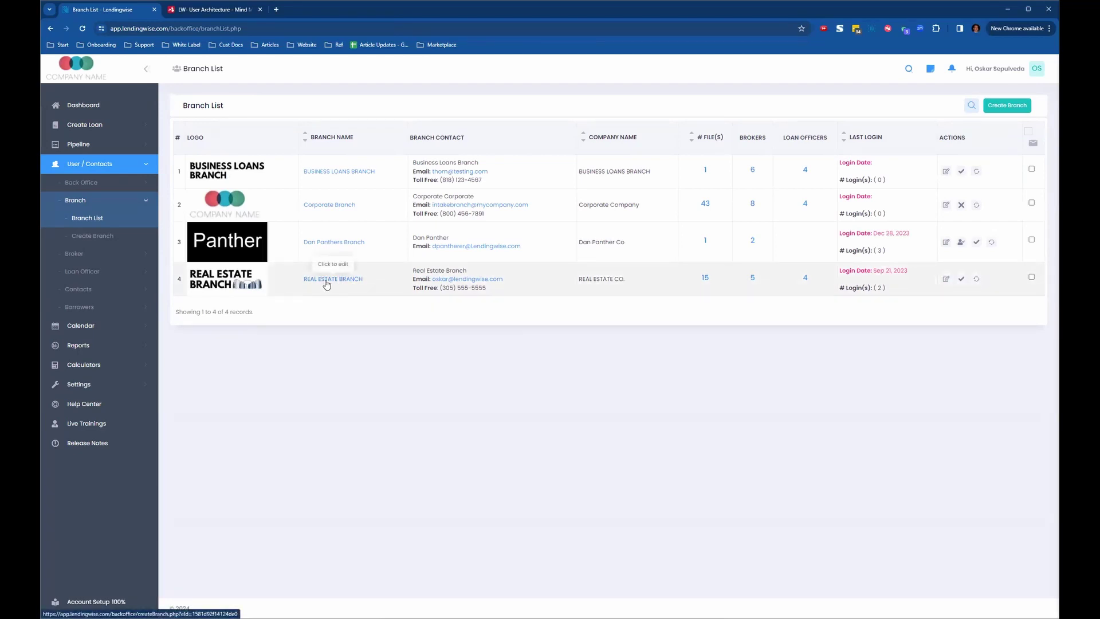
pyautogui.click(319, 205)
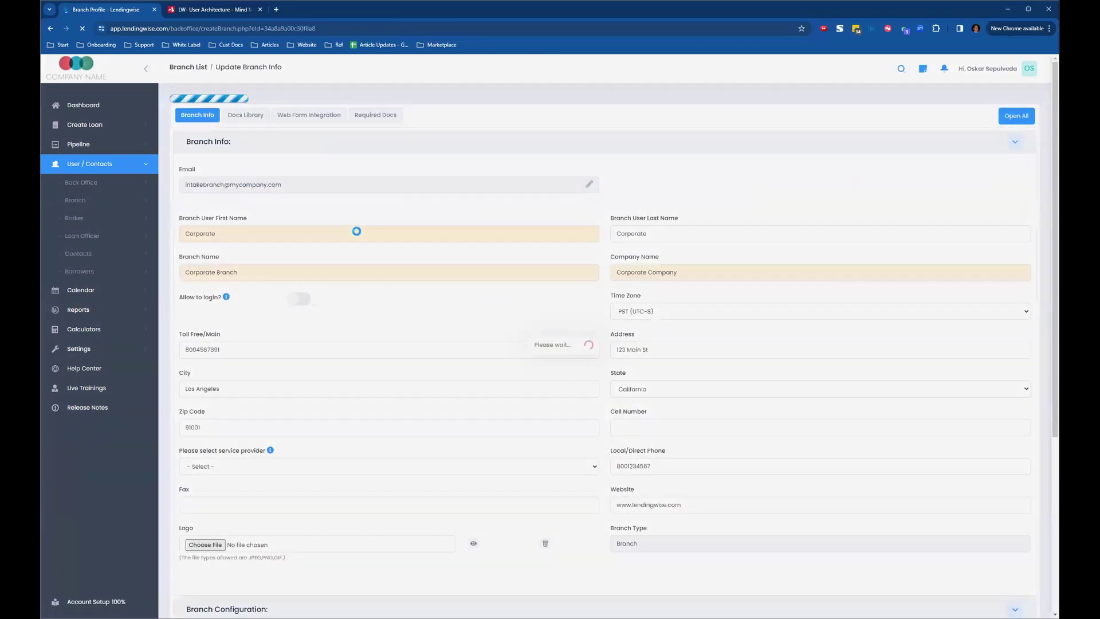
pyautogui.click(319, 108)
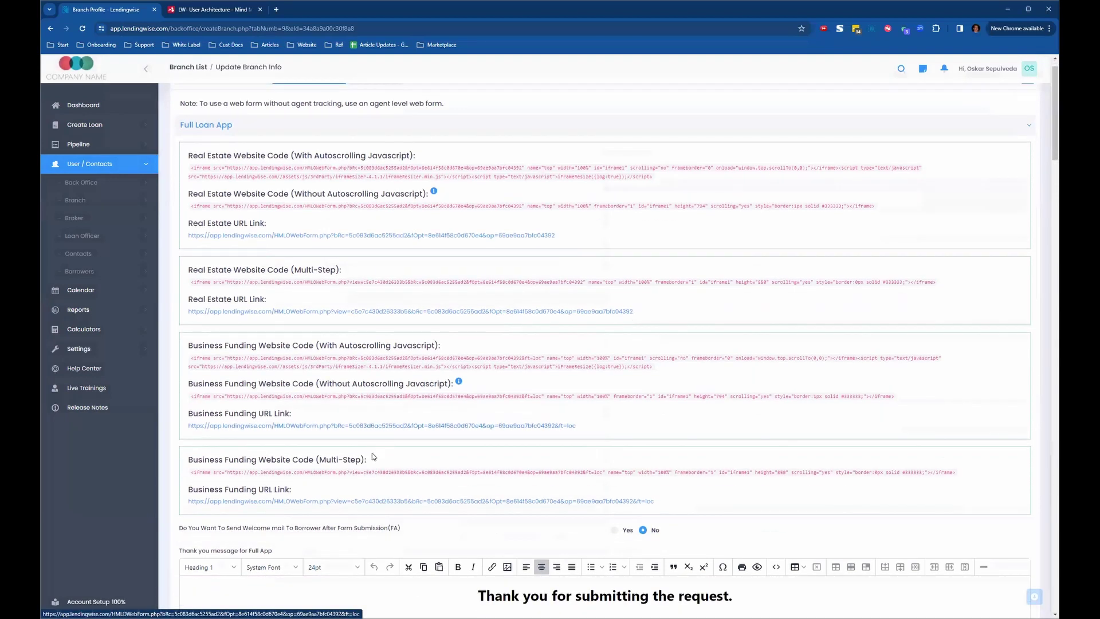
pyautogui.scroll(-7, 372, 455)
pyautogui.scroll(7, 372, 456)
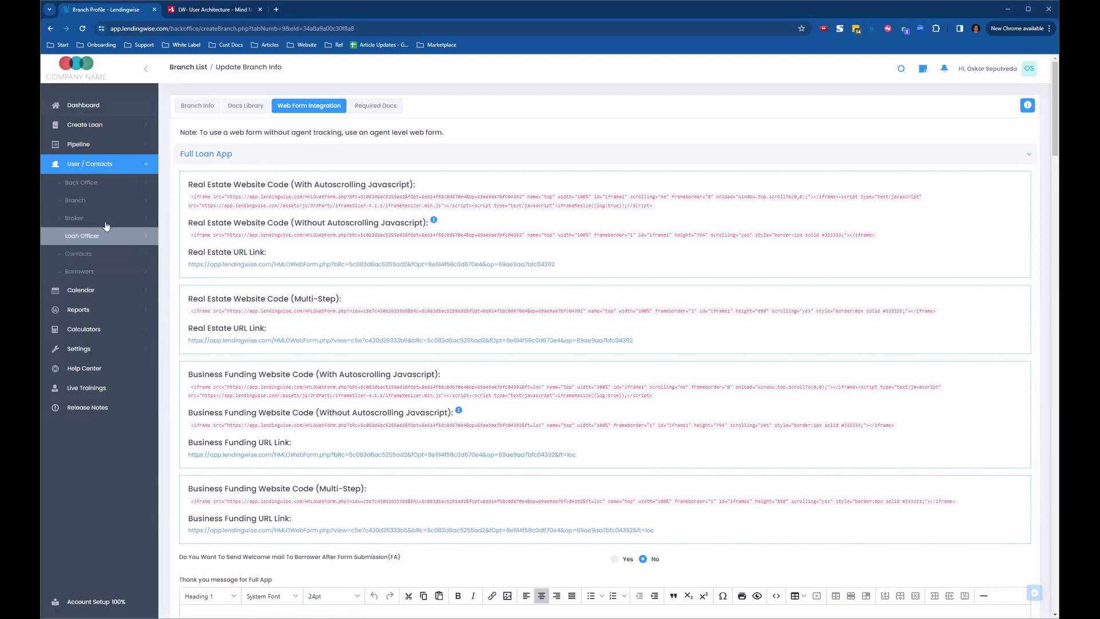
# Step: Collapse the Corporate Branch's Full Loan App and Quick App sections and review the Uniform Residential Loan Application web form codes
pyautogui.click(74, 218)
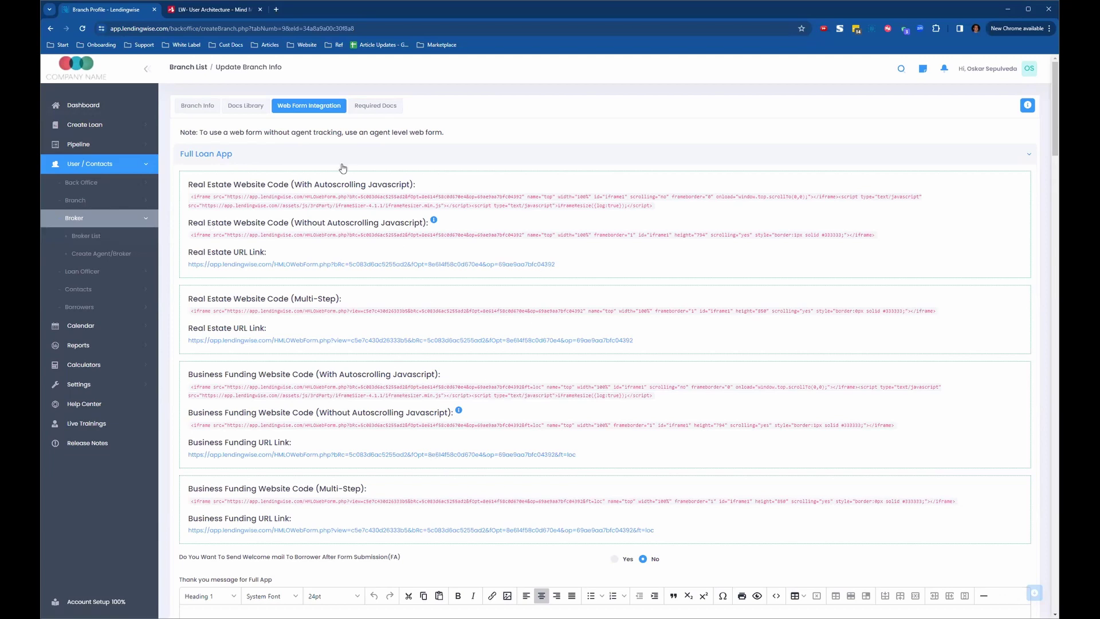
pyautogui.click(692, 154)
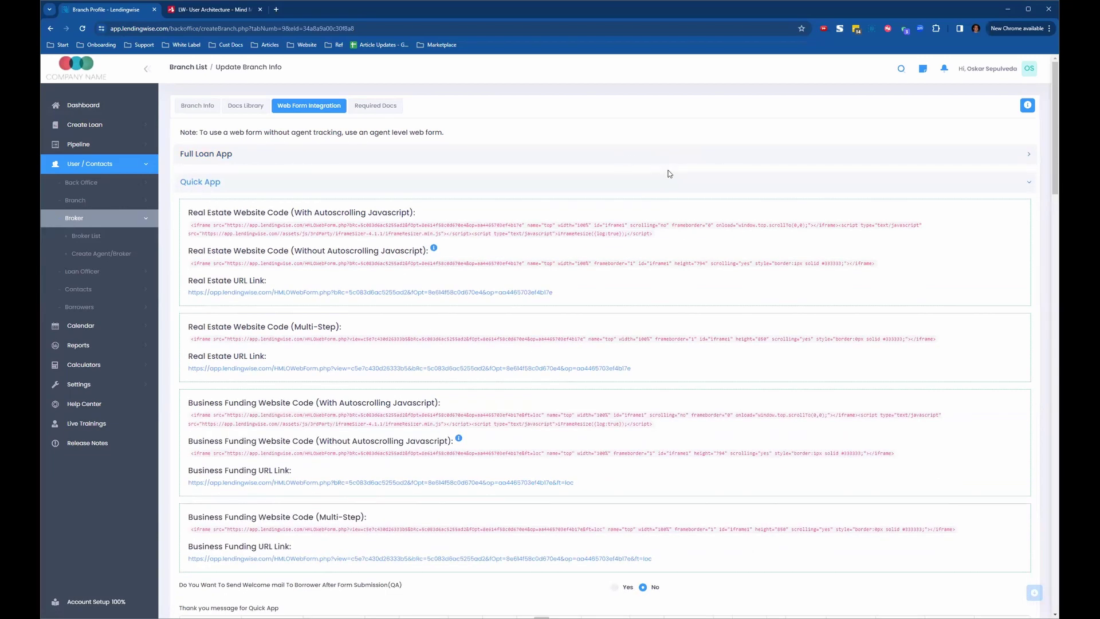
pyautogui.click(673, 178)
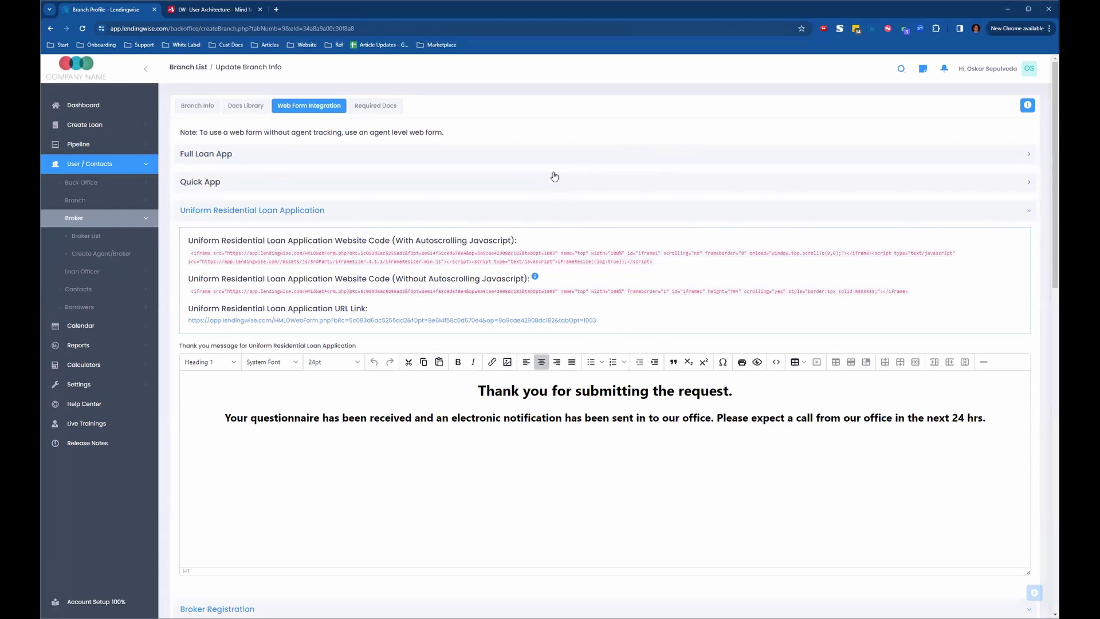
pyautogui.click(117, 219)
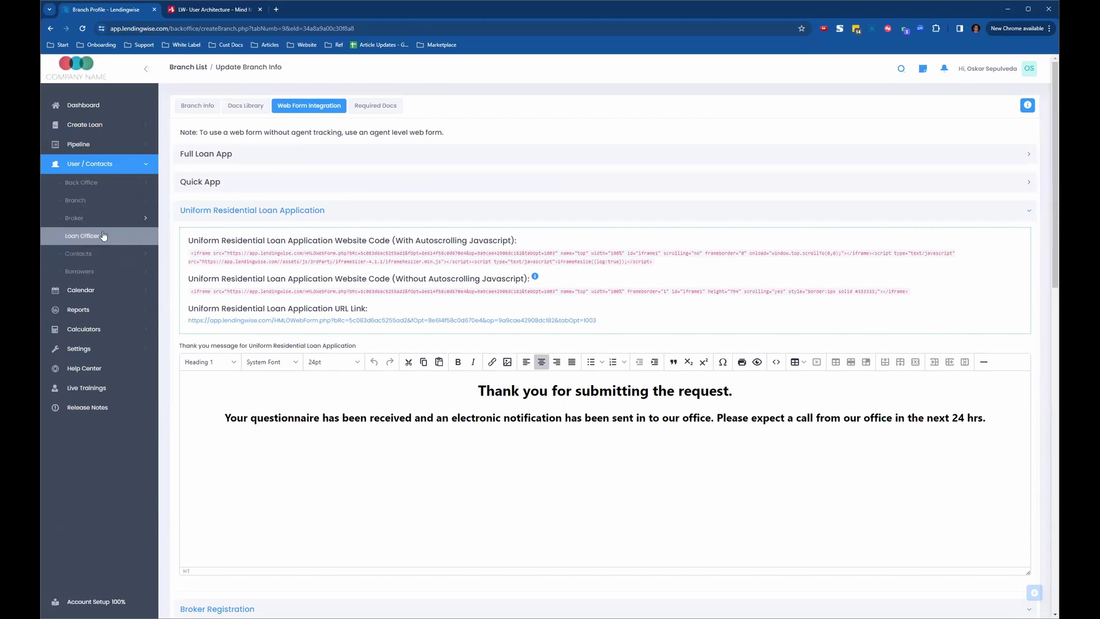
# Step: Open the loan officer from the loan officer list and review the profile down to the license information and assigned branches
pyautogui.click(95, 241)
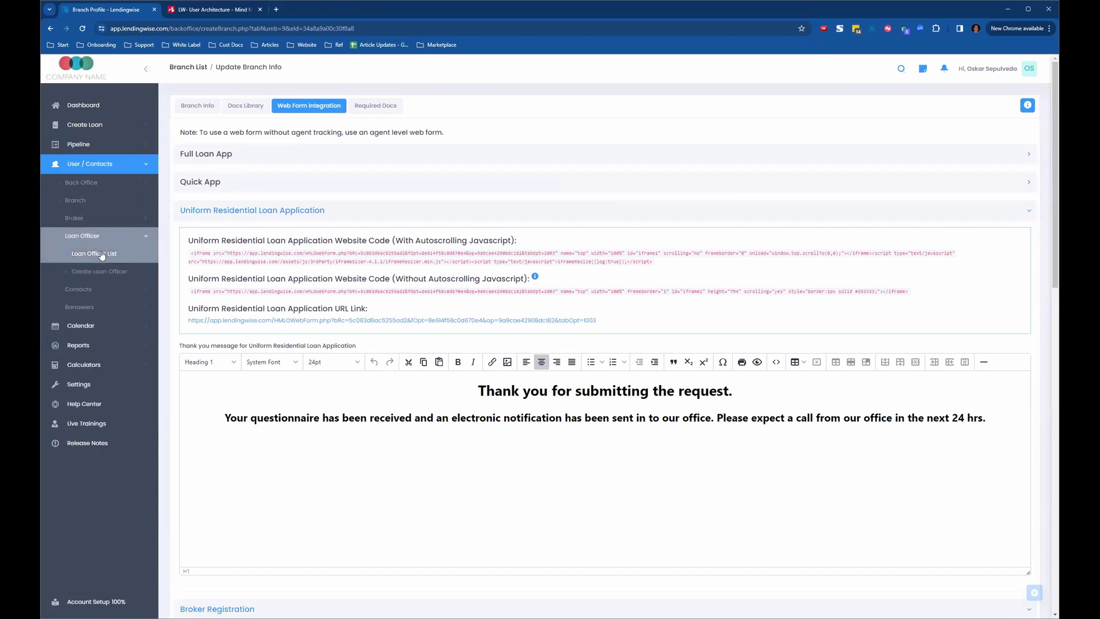
pyautogui.click(128, 261)
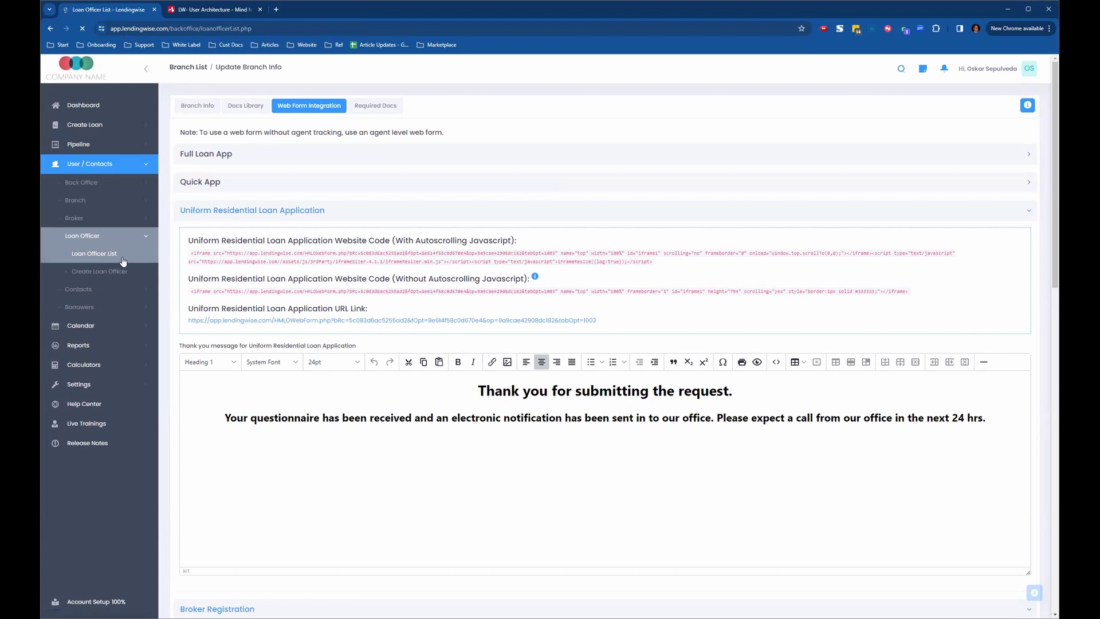
pyautogui.click(210, 247)
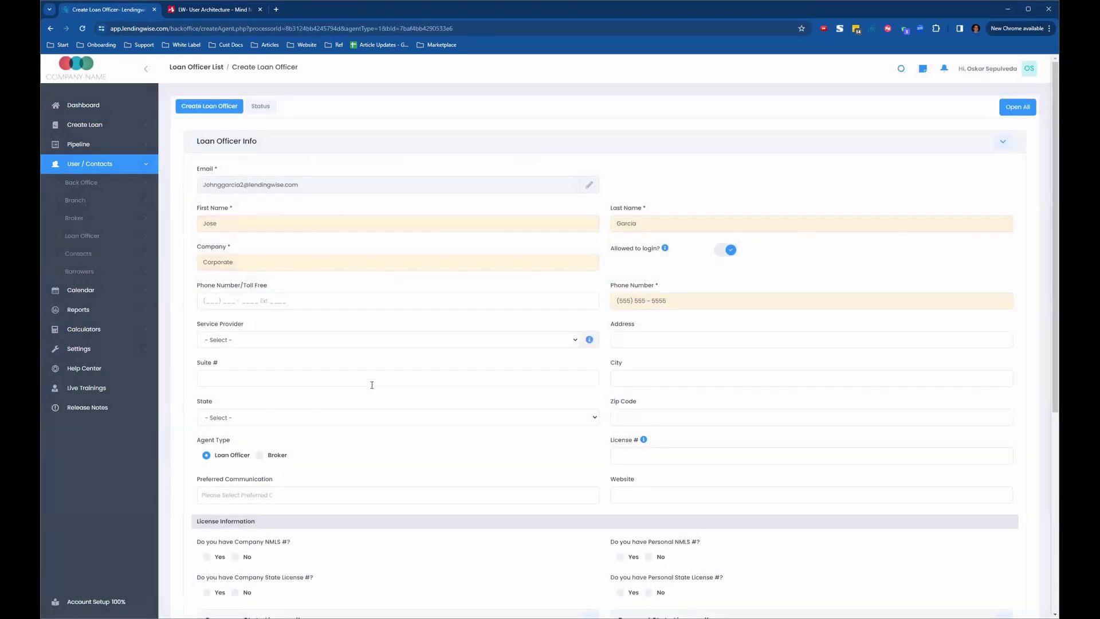
pyautogui.scroll(-3, 280, 358)
pyautogui.scroll(3, 281, 362)
pyautogui.scroll(-3, 280, 362)
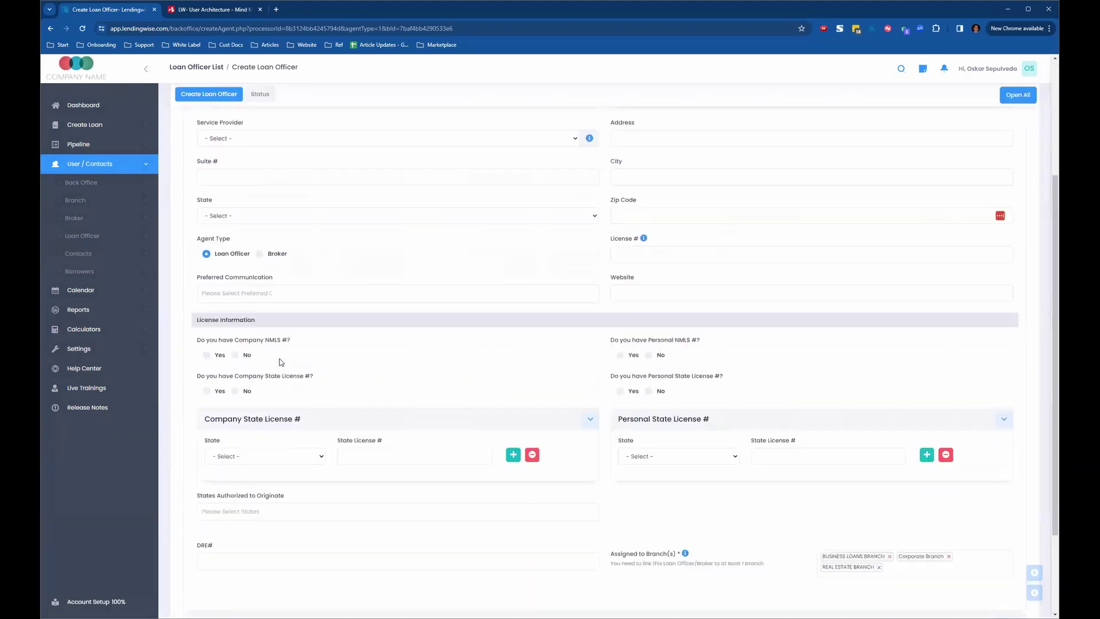
# Step: Open a blank Create Loan Officer form from the Loan Officer section
pyautogui.click(96, 220)
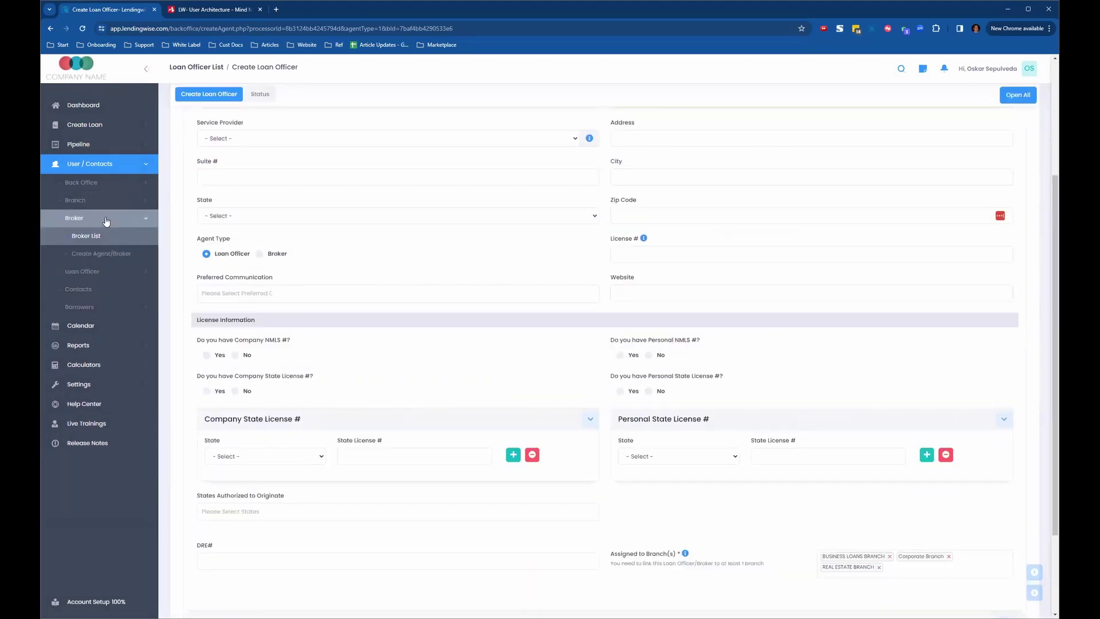
pyautogui.click(105, 272)
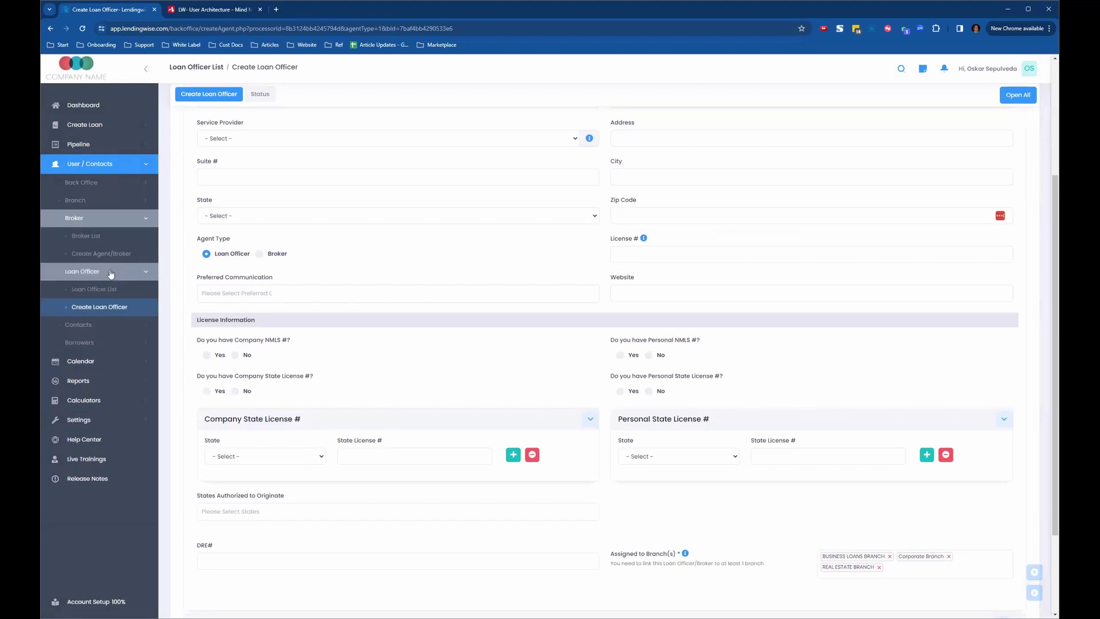
pyautogui.click(111, 273)
pyautogui.click(120, 271)
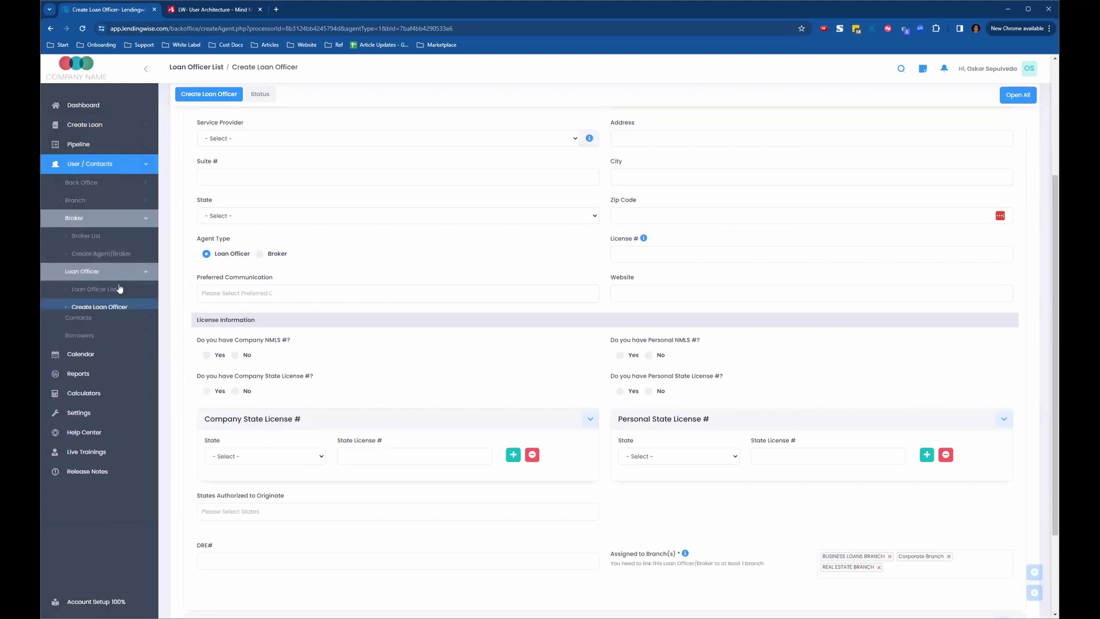
pyautogui.click(124, 312)
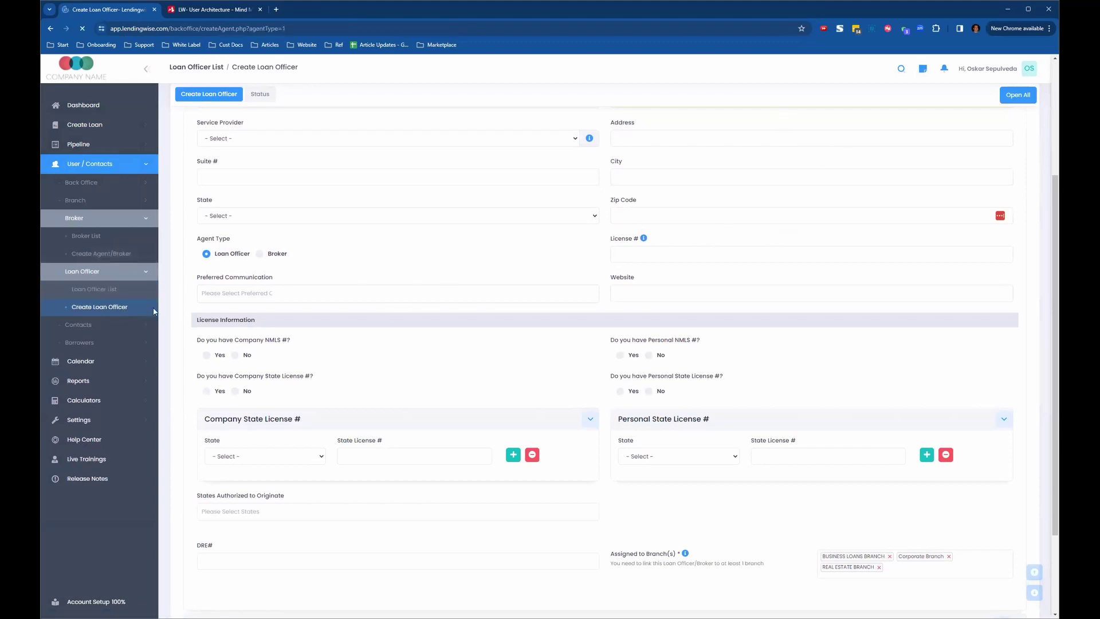
# Step: Expand the User Permission Settings of the new loan officer form and review its permission categories
pyautogui.scroll(-8, 728, 290)
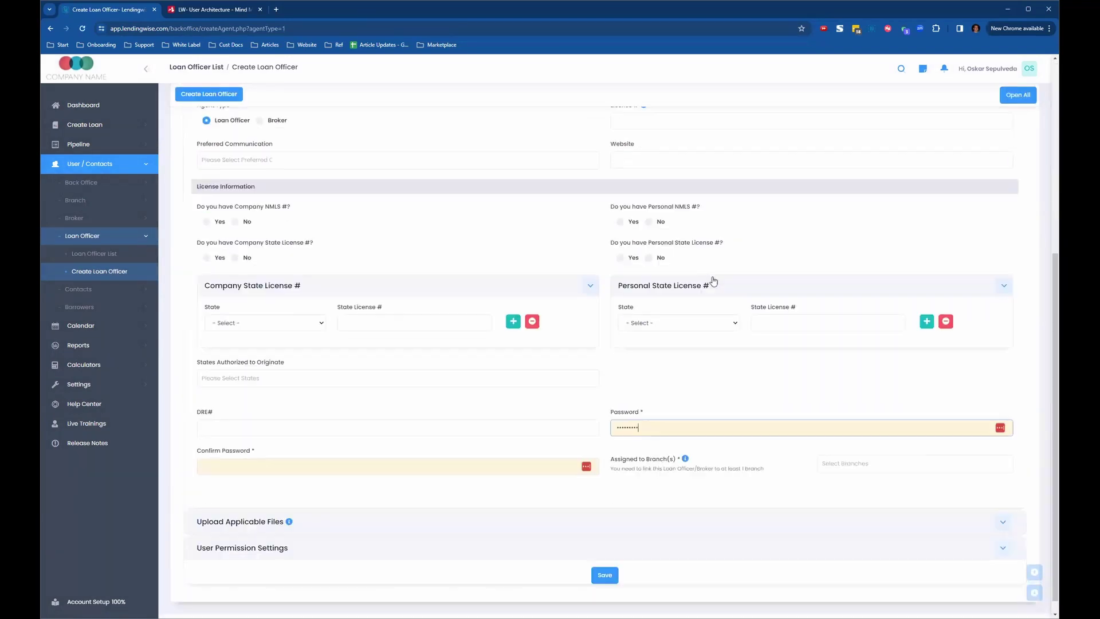
pyautogui.click(1002, 532)
pyautogui.scroll(-2, 582, 417)
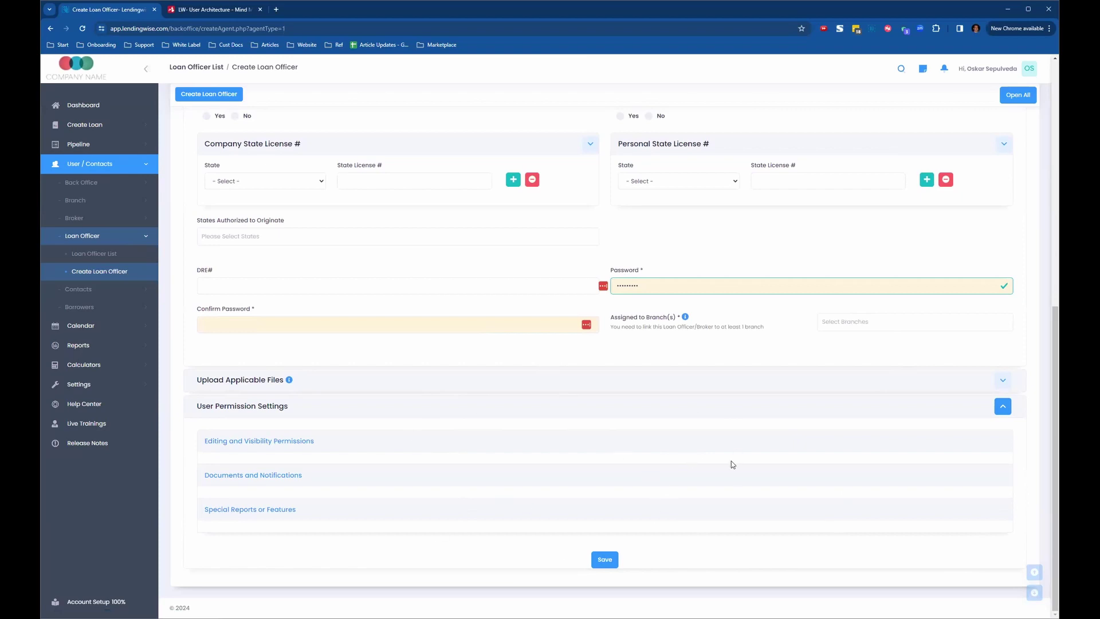
pyautogui.scroll(3, 733, 458)
pyautogui.scroll(5, 770, 455)
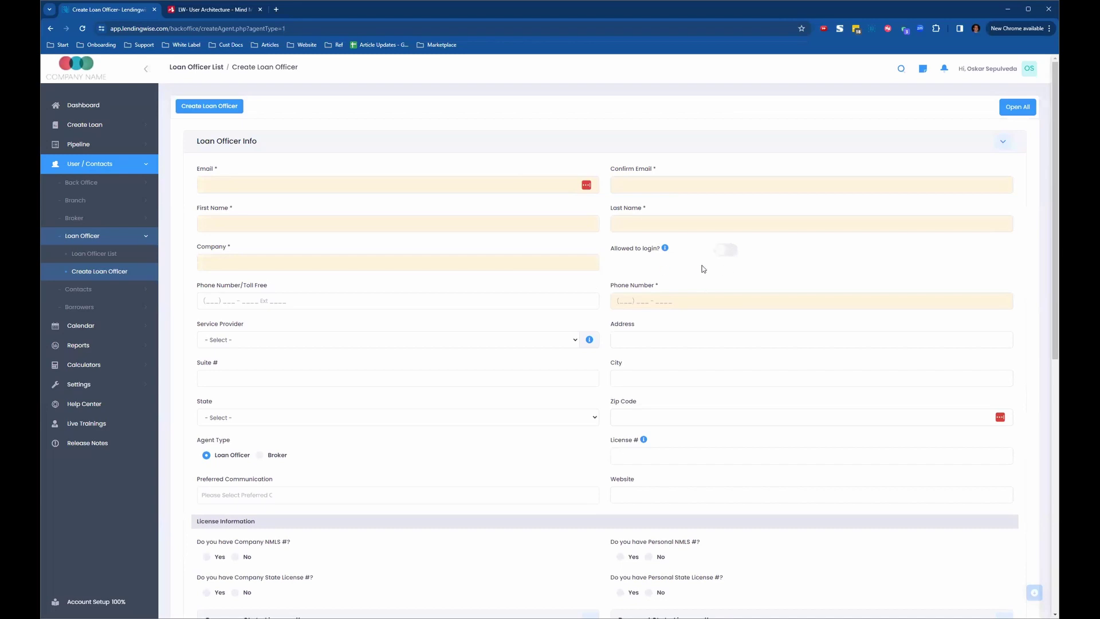
# Step: Examine the new loan officer's Allowed to login option, branch assignment and permission sections, and collapse the User / Contacts navigation
pyautogui.scroll(-8, 689, 448)
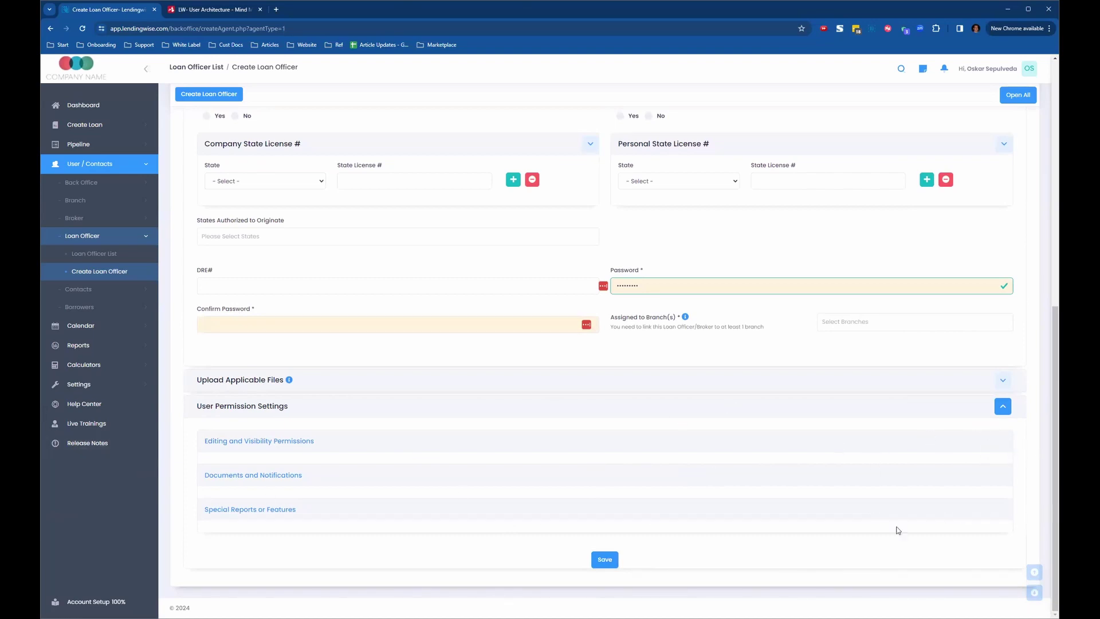
pyautogui.scroll(4, 491, 387)
pyautogui.scroll(4, 491, 386)
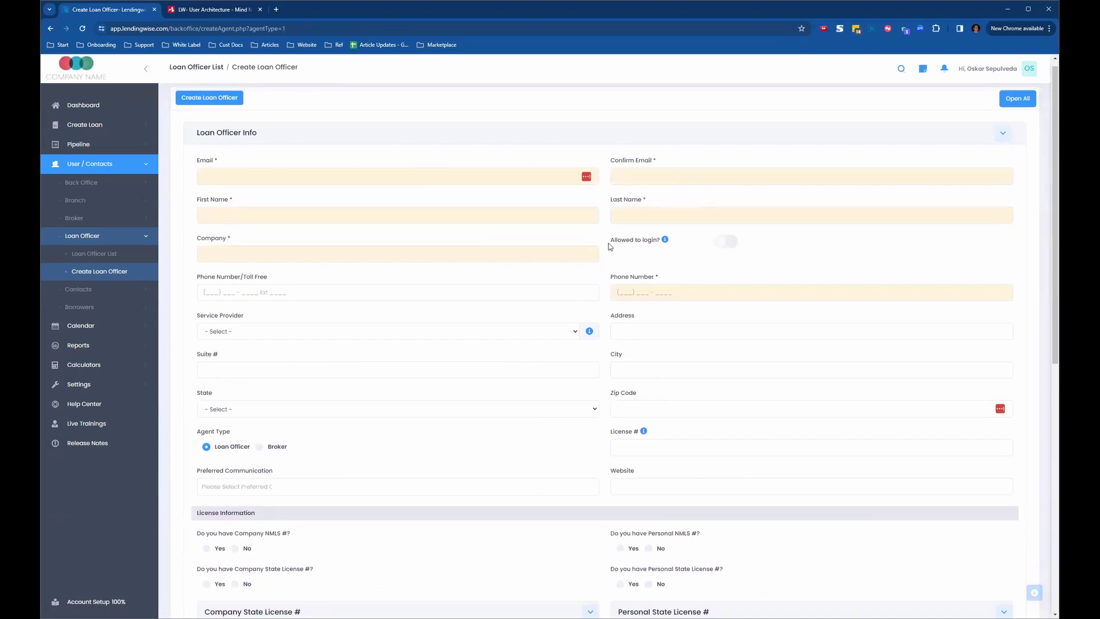
pyautogui.moveTo(609, 244); pyautogui.dragTo(662, 242)
pyautogui.scroll(-10, 712, 312)
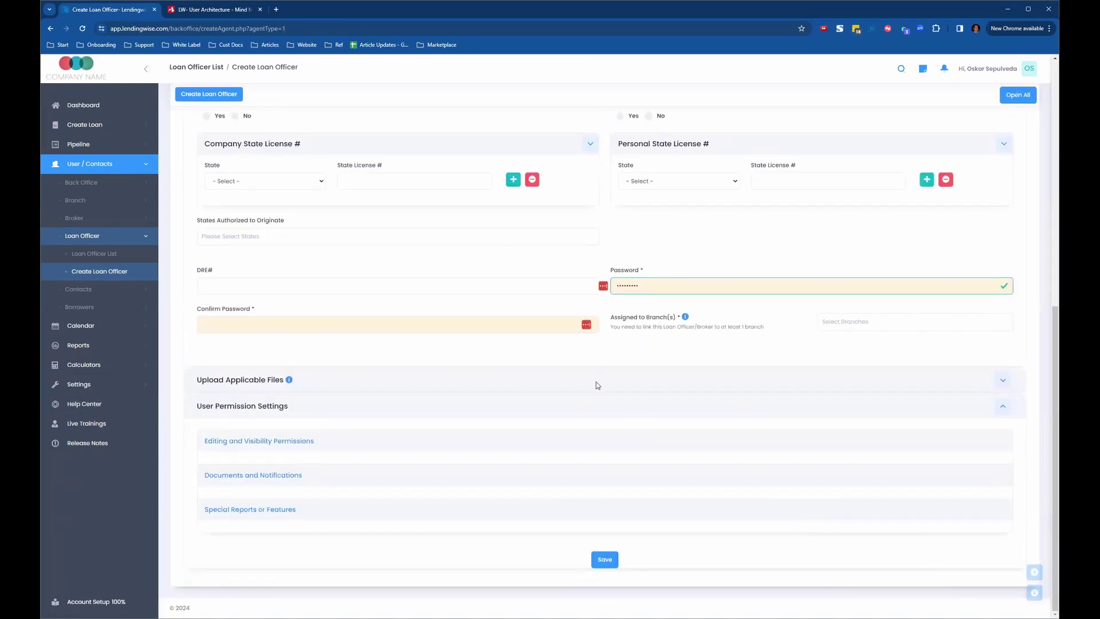
pyautogui.scroll(7, 621, 361)
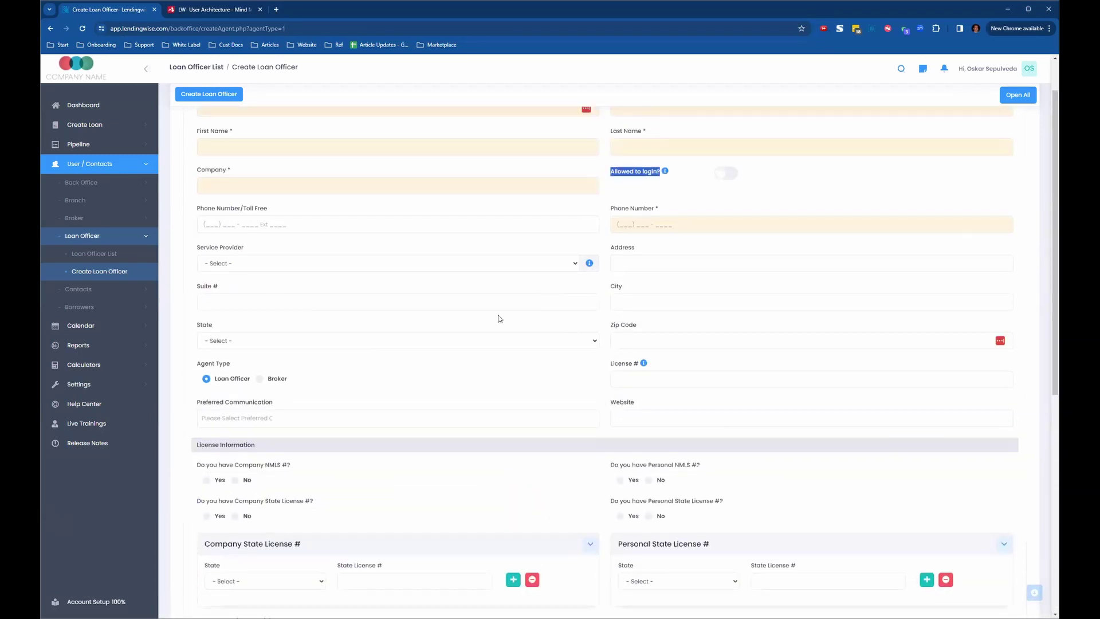
pyautogui.click(106, 240)
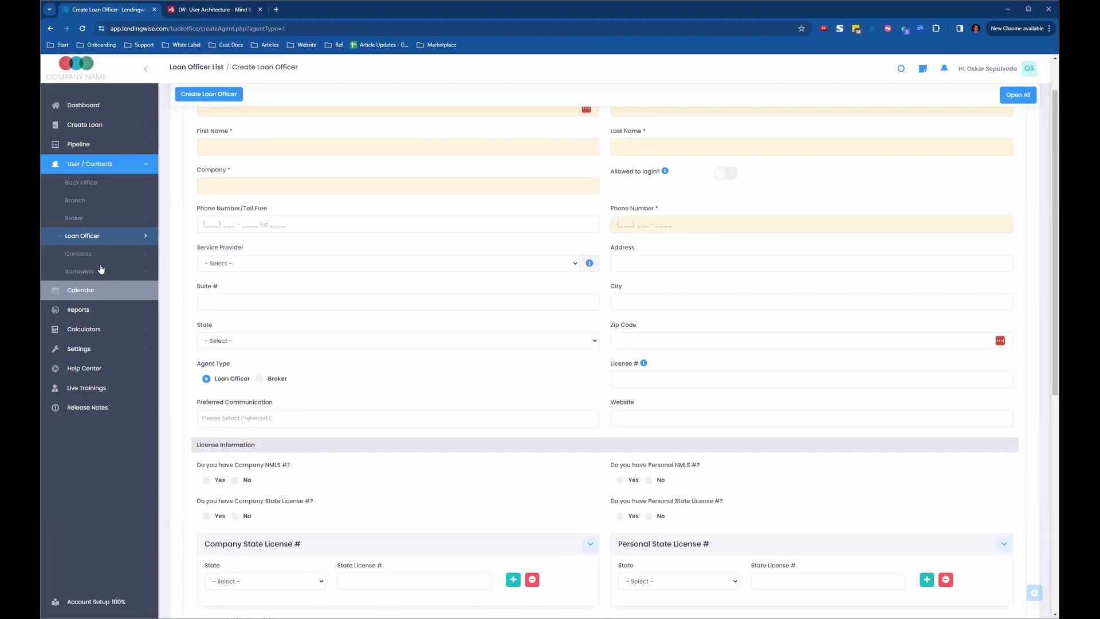
pyautogui.click(106, 164)
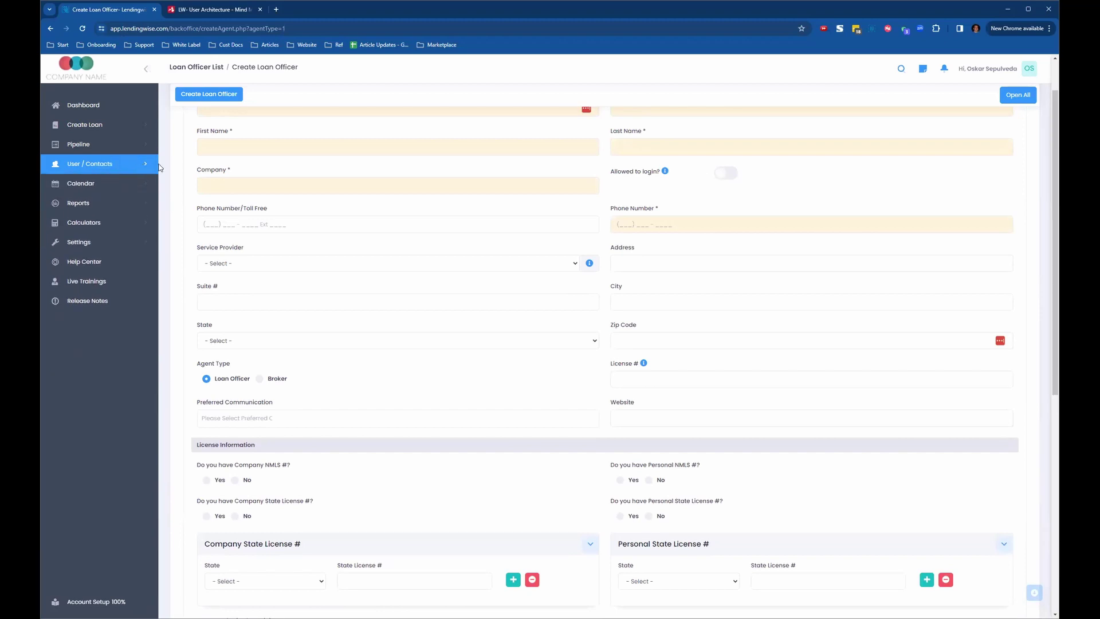